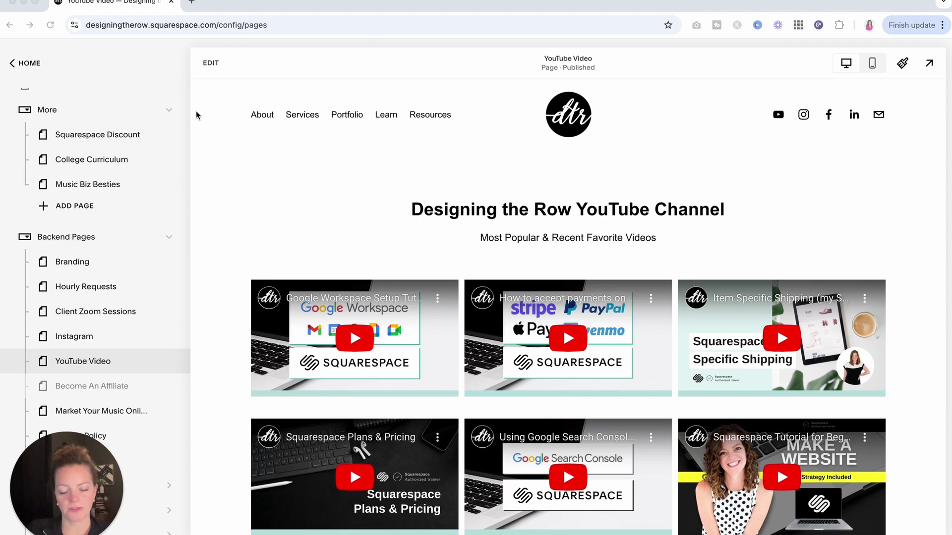
Enter edit mode on the YouTube Video page and scroll down to the six-video grid.
left_click(211, 65)
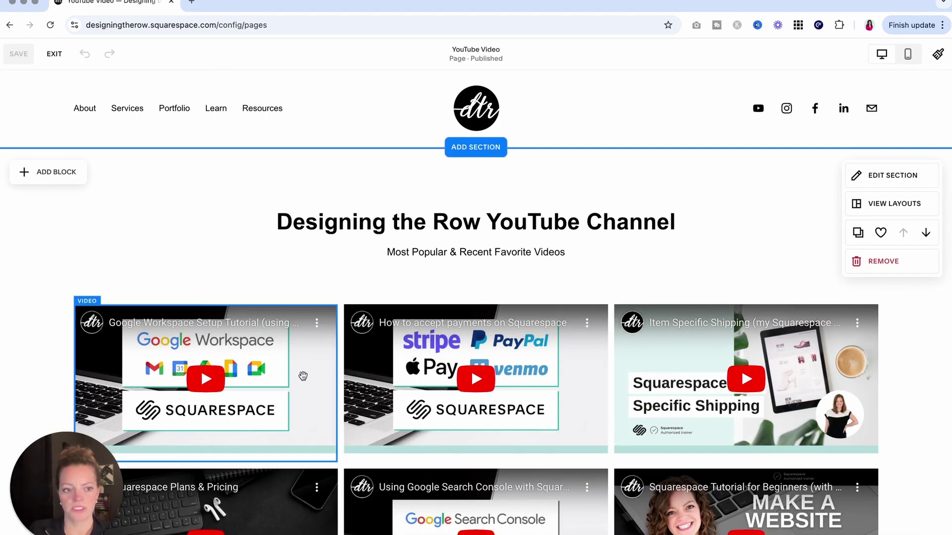
scroll(303, 377, "down", 3)
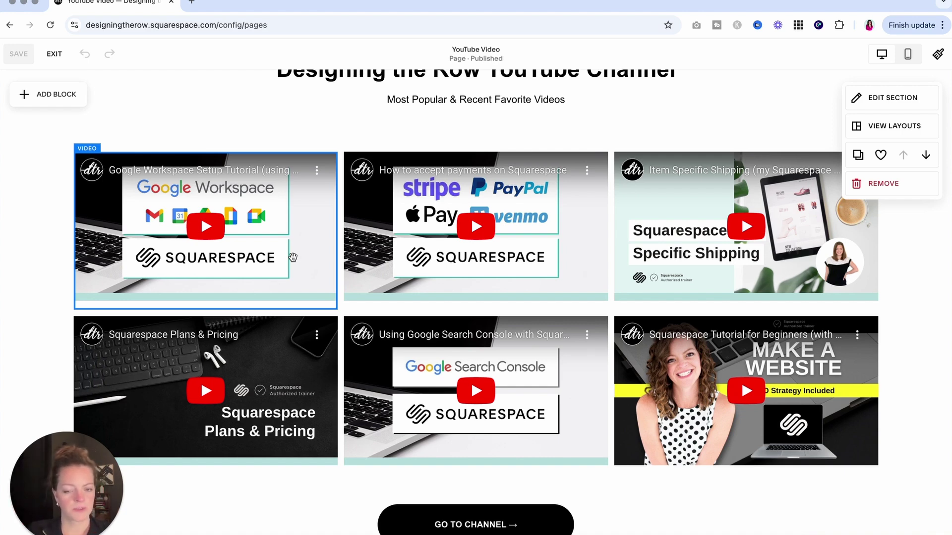
scroll(292, 257, "down", 1)
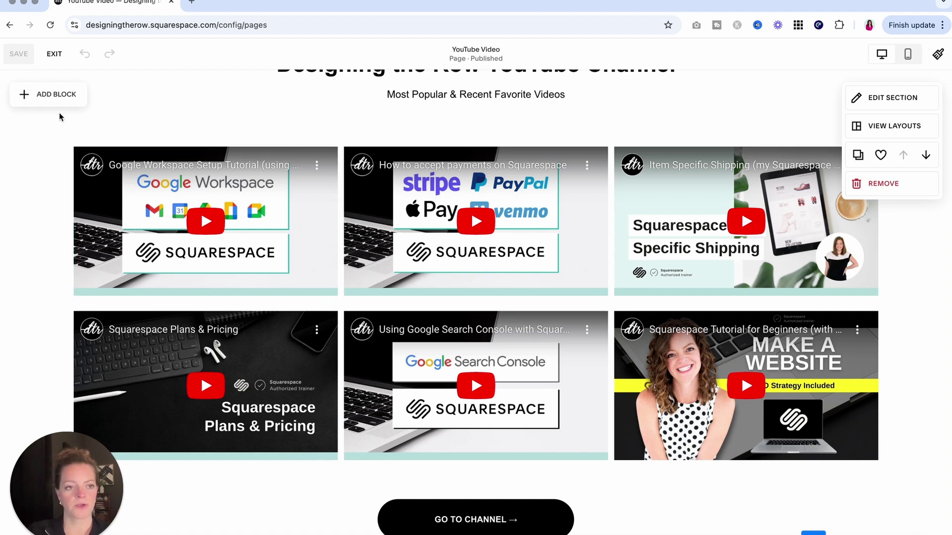
Insert a video block and embed the 'More Traffic: Simple SEO Strategies' YouTube video from its link.
left_click(50, 103)
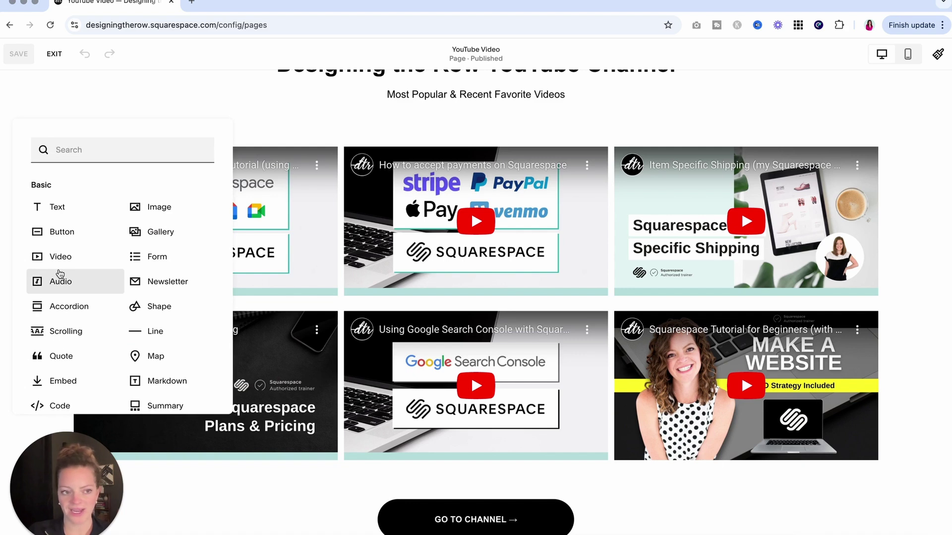
left_click(61, 253)
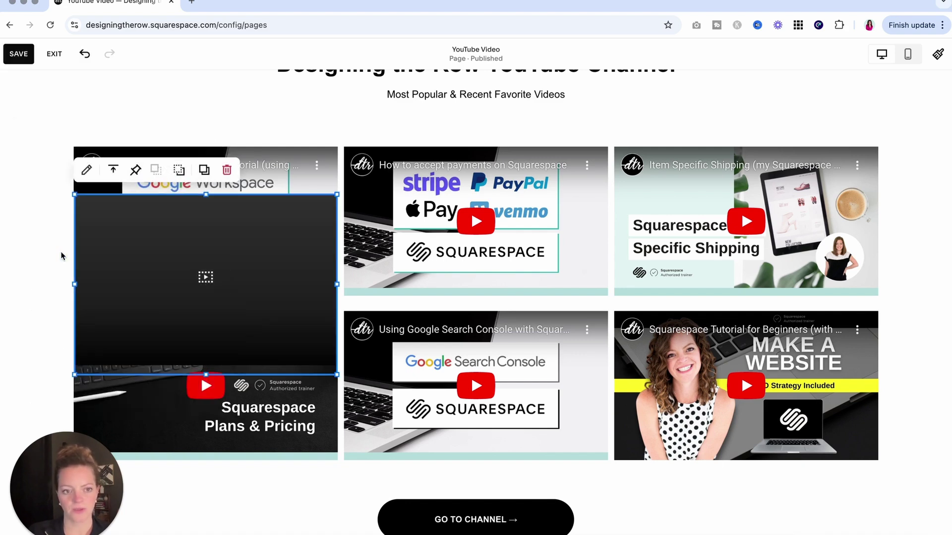
left_click(88, 173)
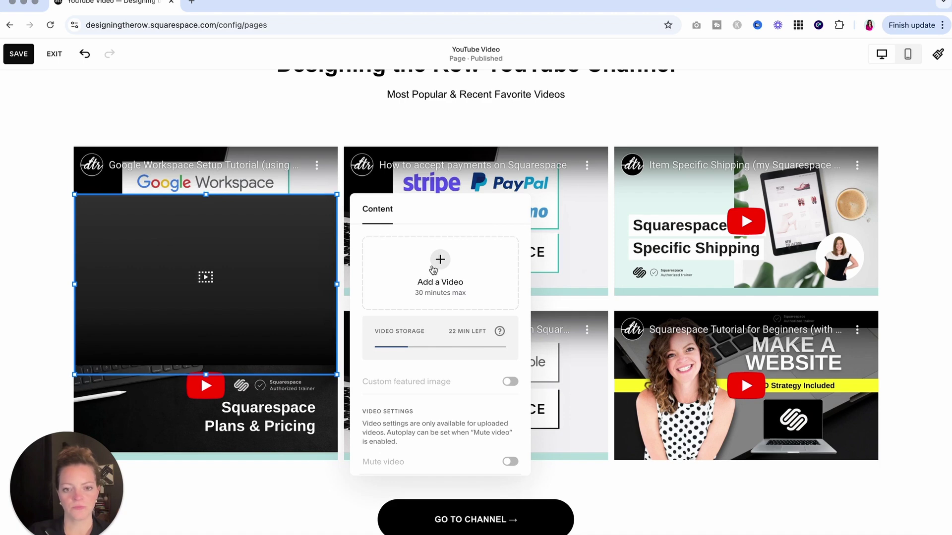
left_click(435, 270)
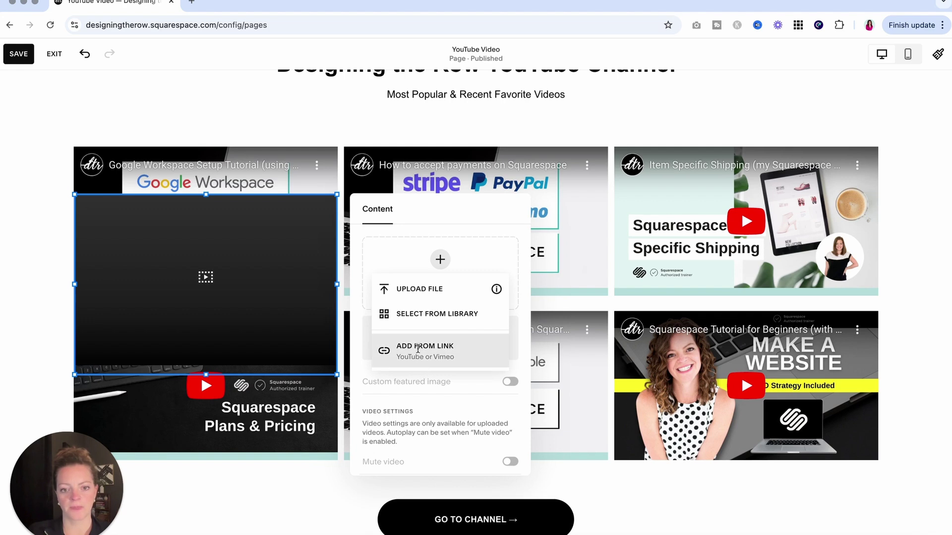
left_click(418, 349)
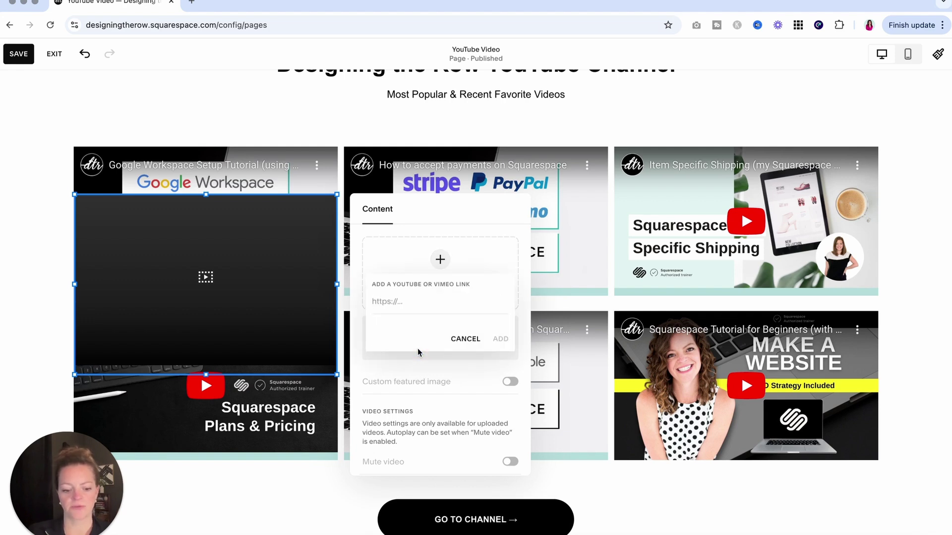
type("https://youtu.be/F7QI1hfyWiE?si=vIbAoc9sbQCyPiHg")
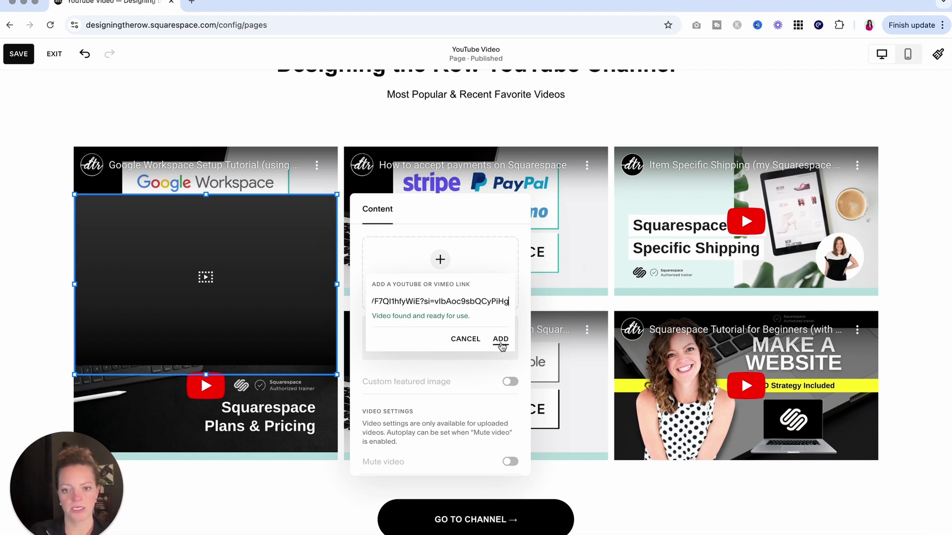
left_click(500, 342)
scroll(169, 341, "down", 1)
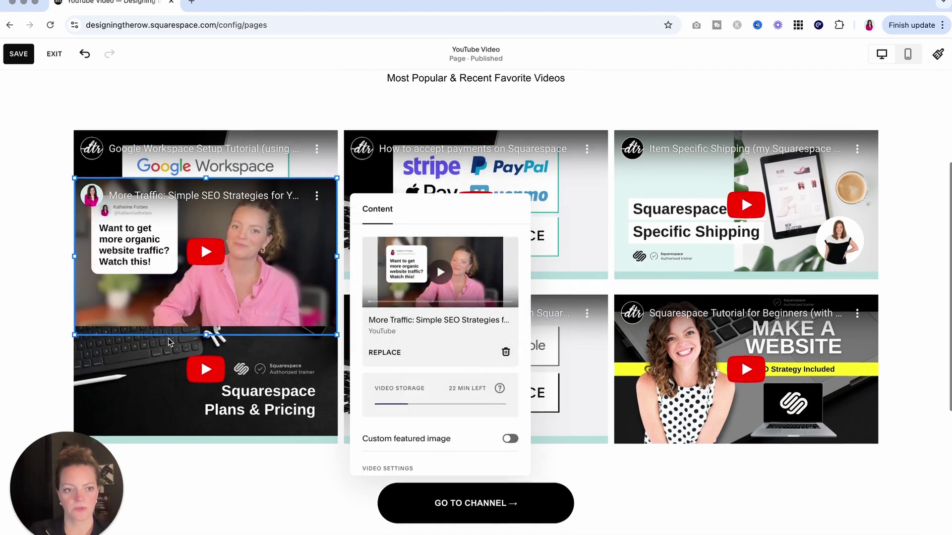
Move the SEO video block below the GO TO CHANNEL button on the left.
scroll(168, 341, "down", 3)
left_click(187, 416)
left_click_drag(268, 126, 275, 486)
scroll(354, 402, "down", 5)
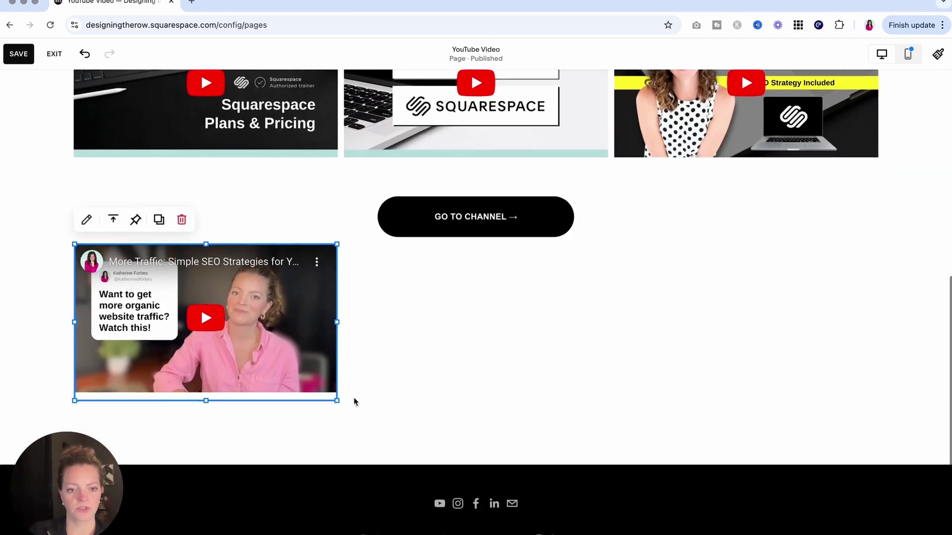
scroll(354, 401, "up", 3)
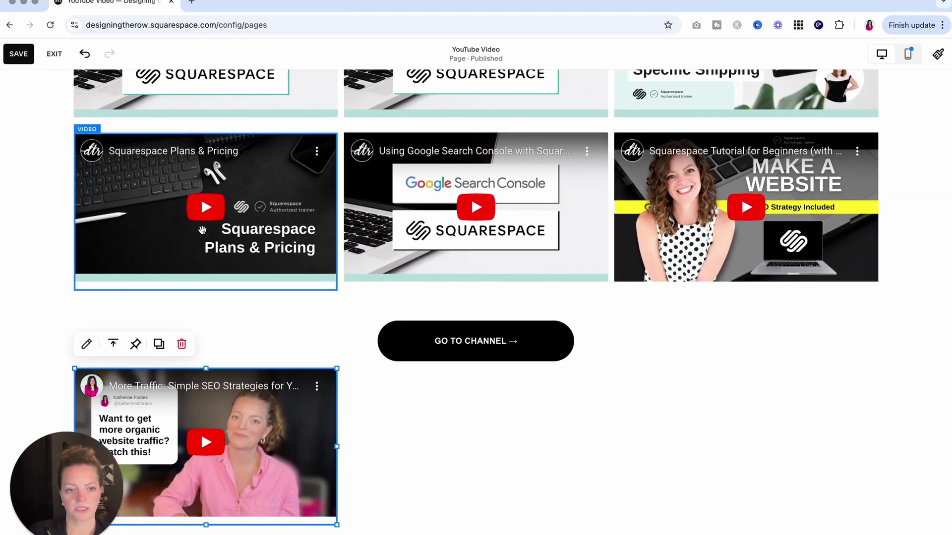
scroll(203, 228, "down", 3)
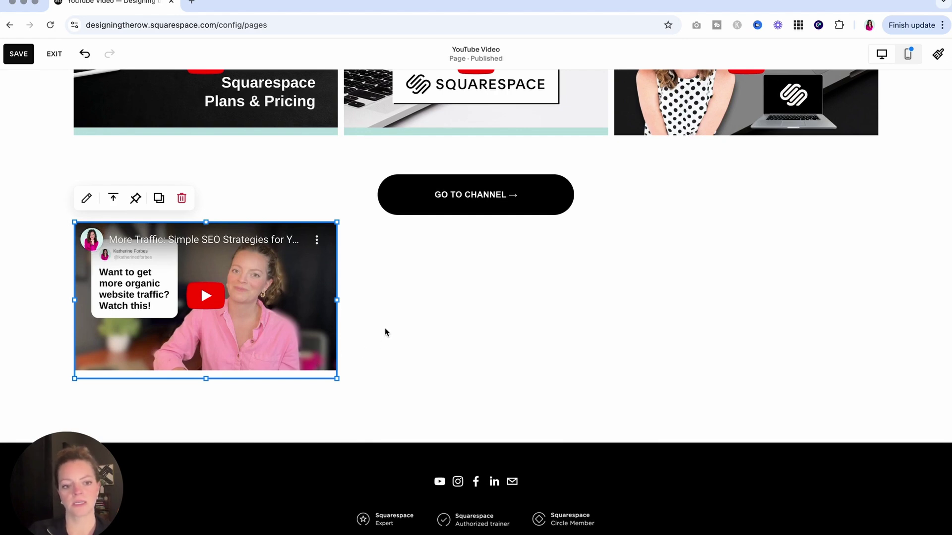
left_click_drag(288, 296, 290, 320)
Enlarge the SEO video to about one grid video's width and settle its position.
left_click_drag(337, 403, 372, 404)
left_click(417, 325)
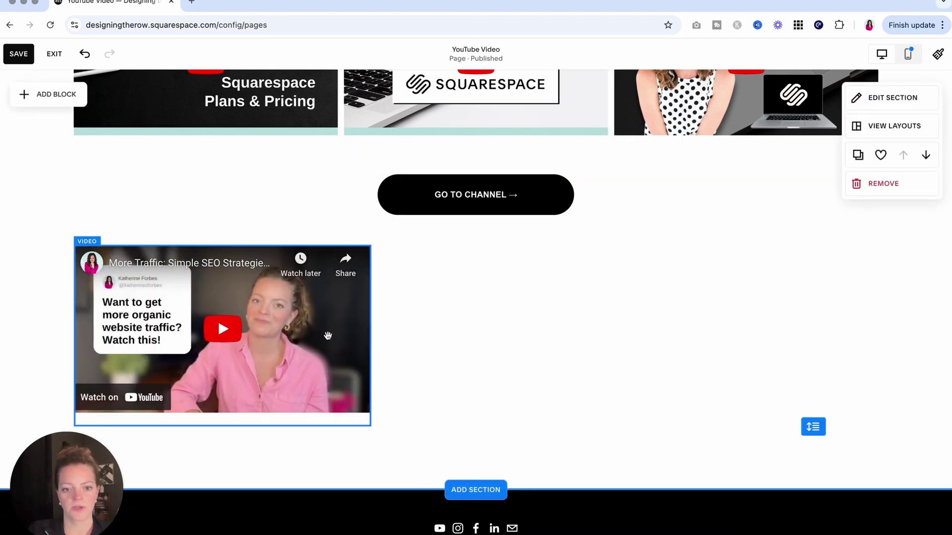
mouse_move(328, 337)
left_mouse_down()
mouse_move(576, 339)
mouse_move(322, 331)
mouse_move(327, 342)
left_mouse_up()
left_click(476, 379)
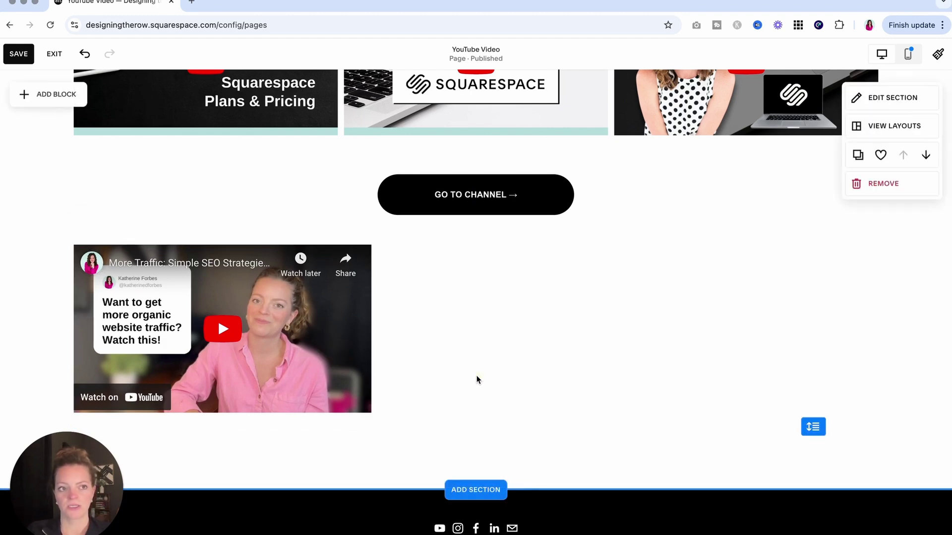
Add an embed block right of the SEO video and paste the same YouTube link into it.
left_click(35, 102)
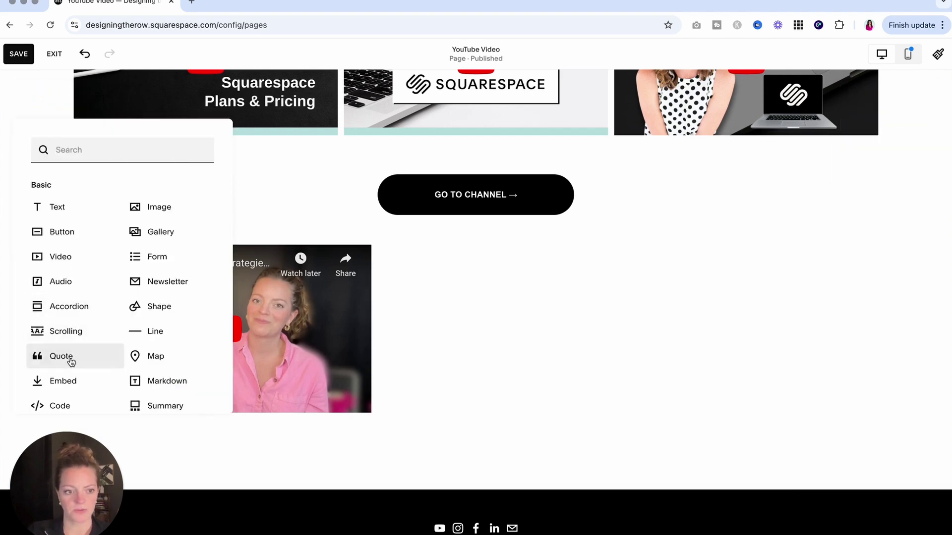
left_click(64, 379)
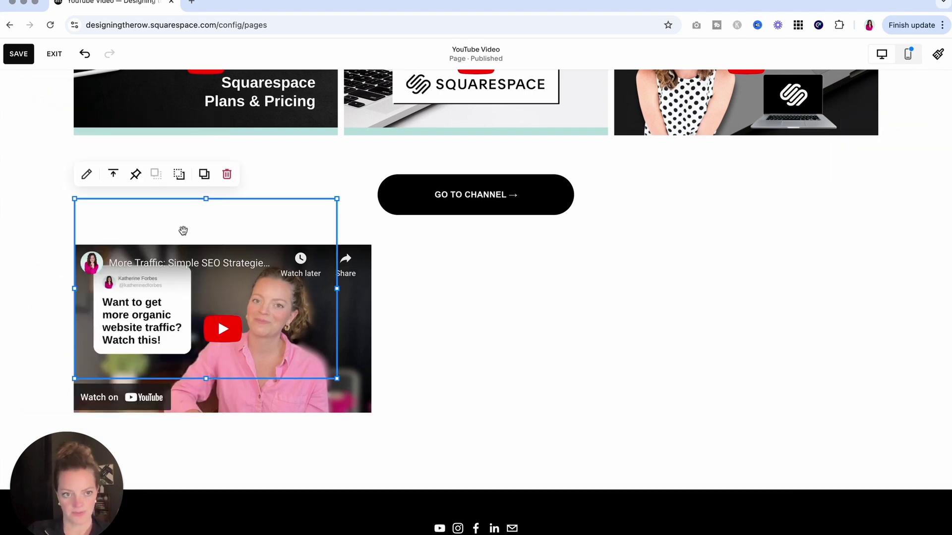
left_click_drag(183, 227, 491, 271)
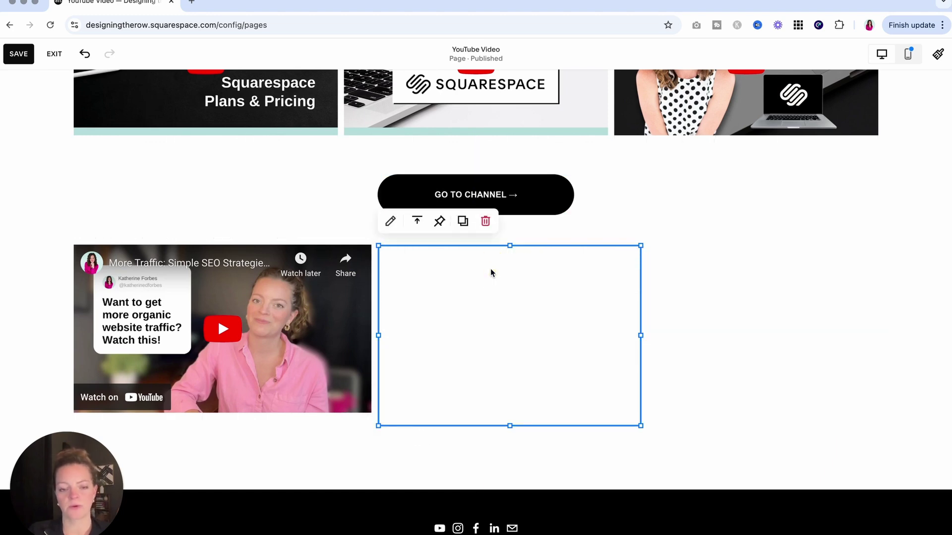
left_click(389, 221)
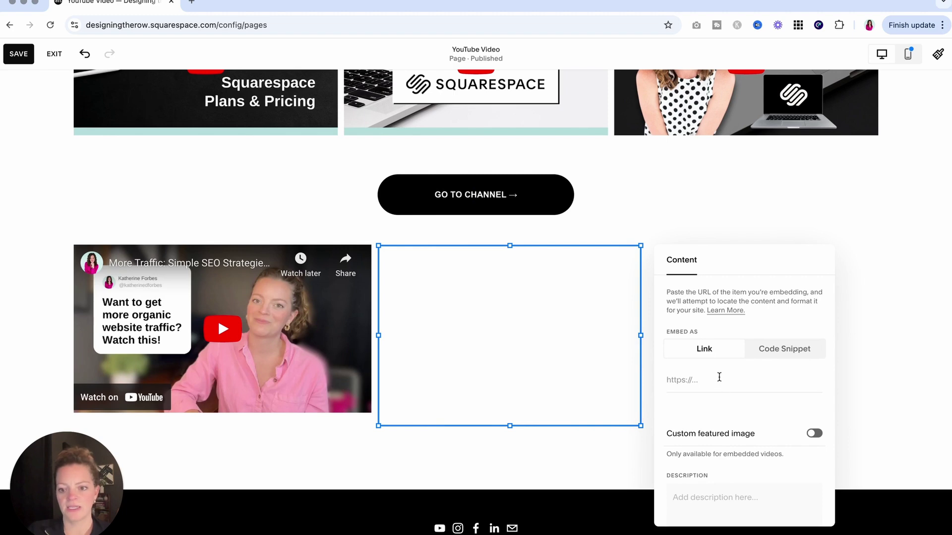
left_click_drag(664, 334, 706, 336)
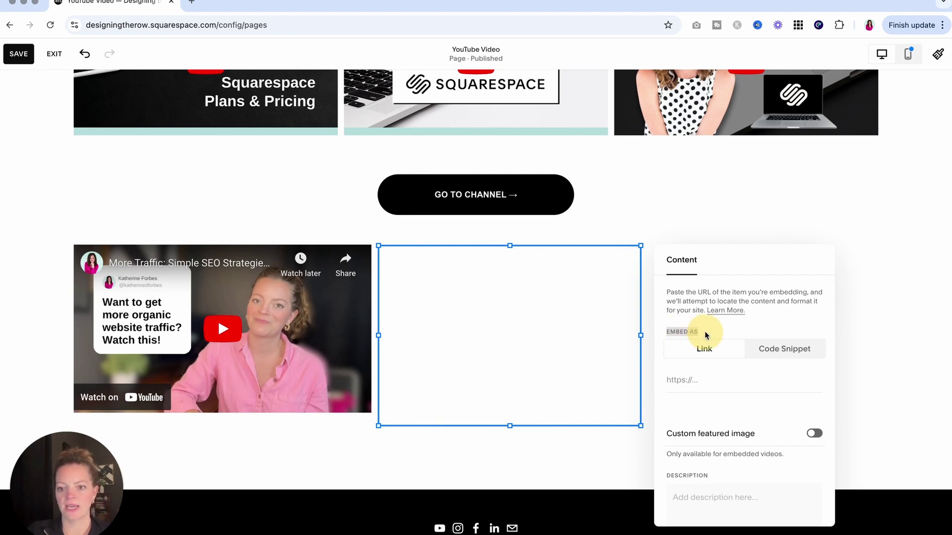
left_click(684, 380)
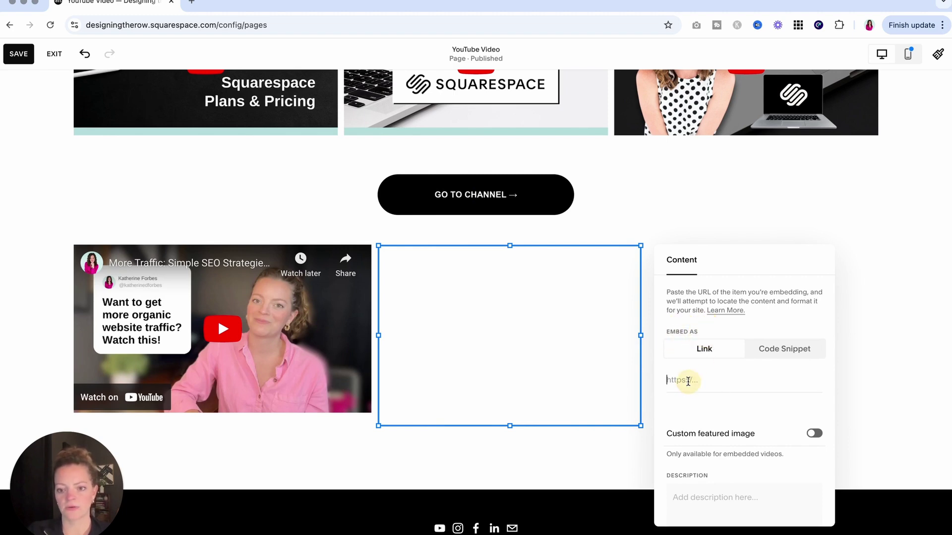
type("https://youtu.be/F7QI1hfyWiE?si=vIbAoc9sbQCyPiHg")
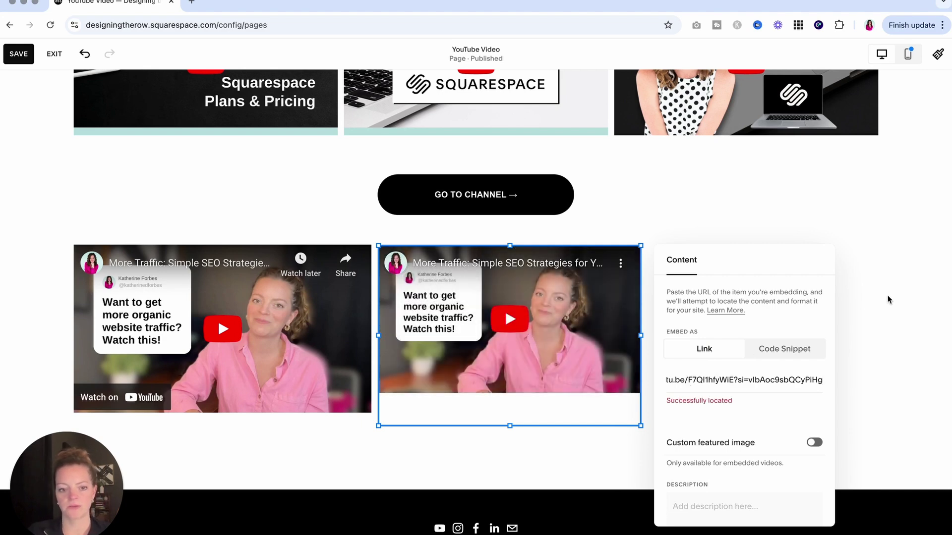
left_click(690, 403)
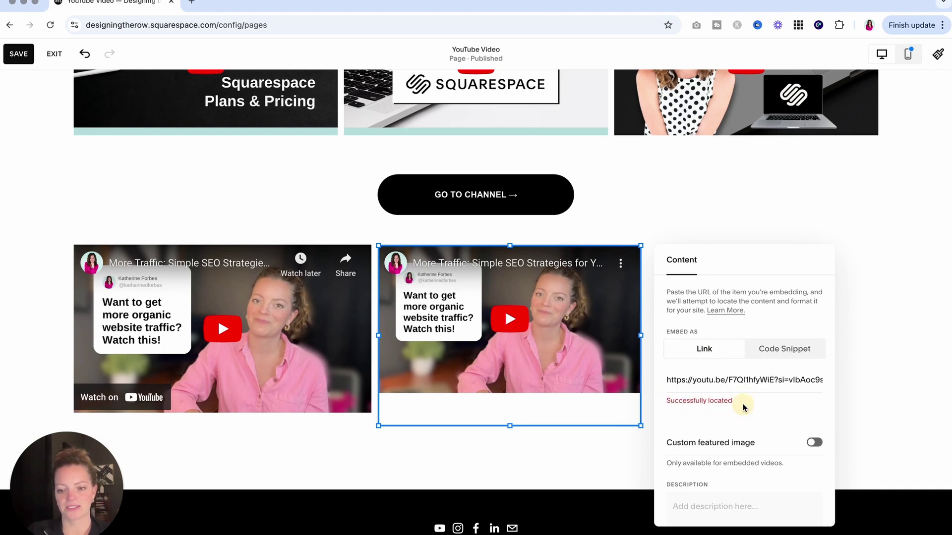
Adjust the embed block's height and width to match the neighbouring SEO video block.
left_click(868, 302)
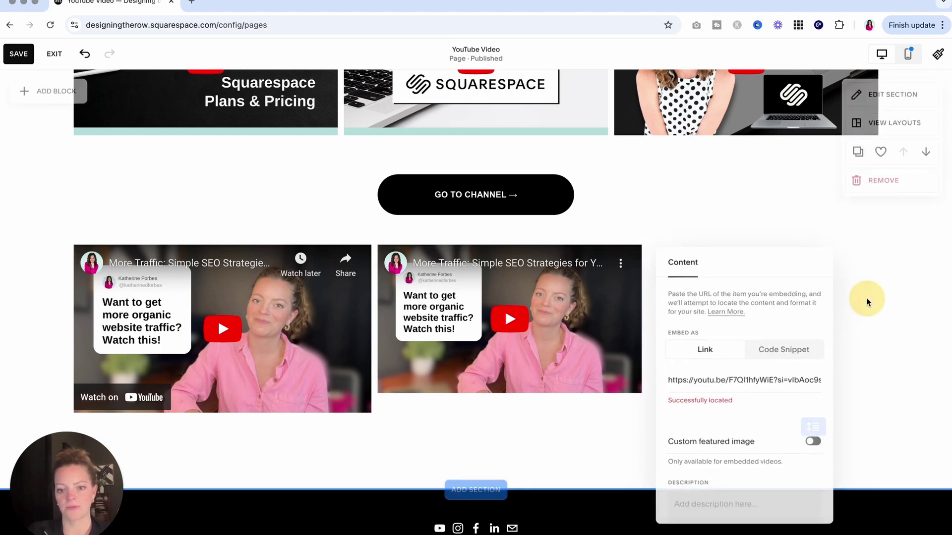
left_click_drag(507, 423, 508, 377)
left_click_drag(641, 398, 675, 400)
left_click(731, 396)
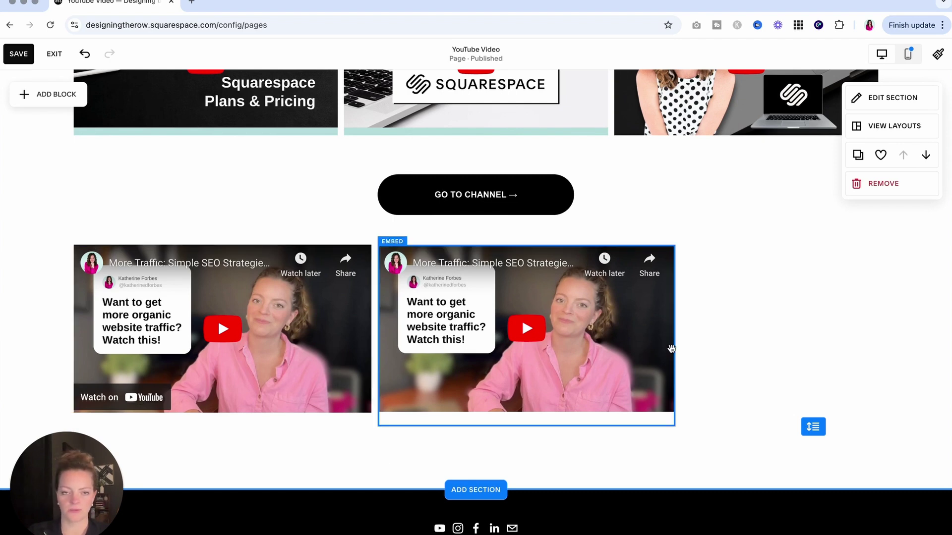
scroll(671, 348, "up", 3)
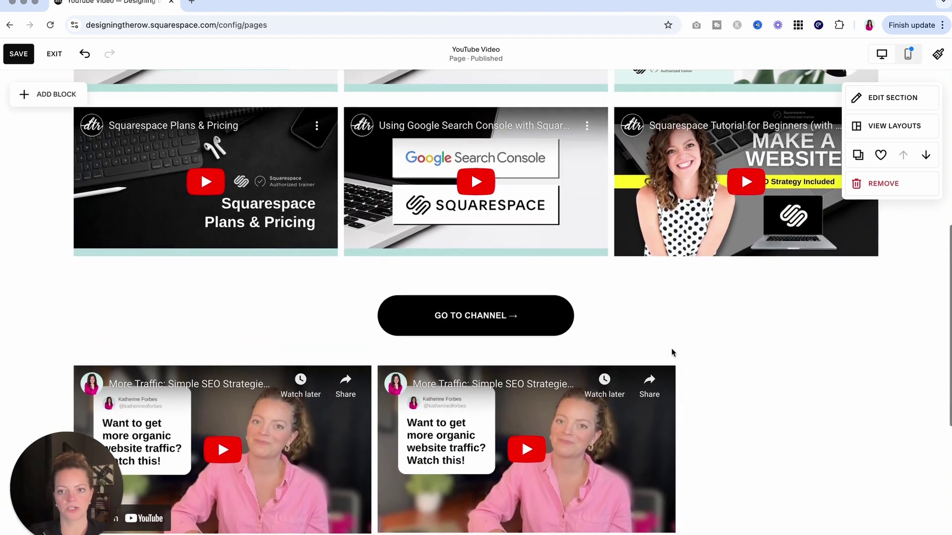
scroll(671, 348, "up", 3)
scroll(755, 368, "down", 6)
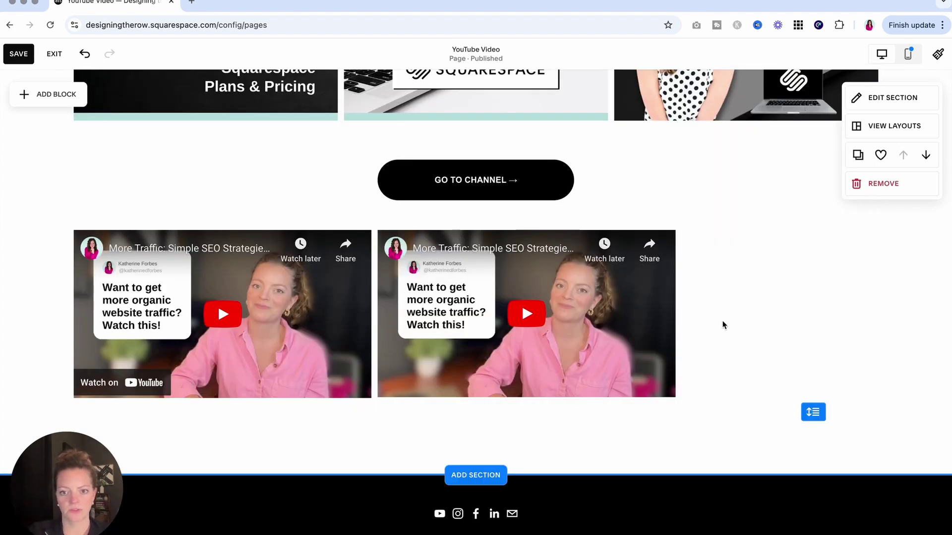
Delete both SEO video blocks and insert a gallery block in their place.
left_click_drag(723, 323, 215, 364)
key("Delete")
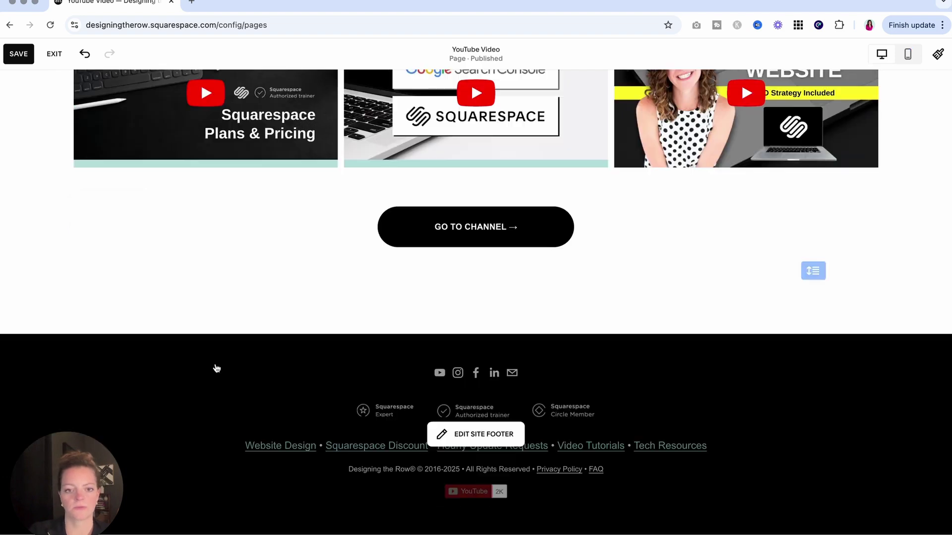
left_click(55, 95)
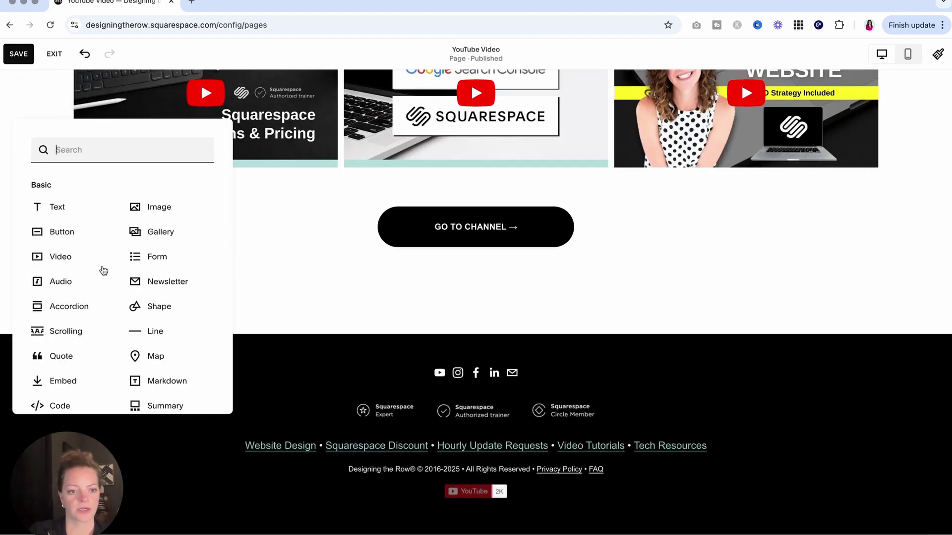
left_click(161, 231)
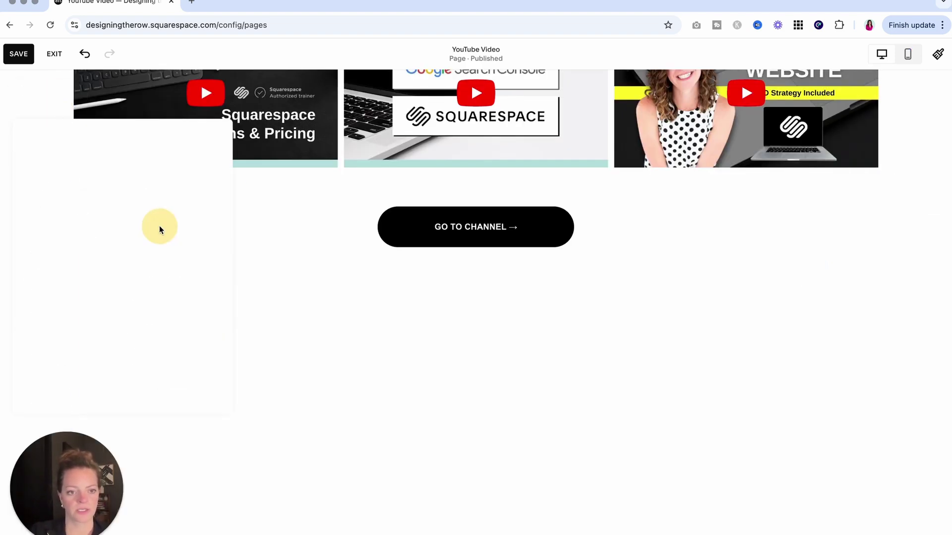
Resize and widen the gallery block to the right, then open its Grid settings.
scroll(276, 278, "down", 1)
left_click_drag(276, 240, 276, 336)
scroll(276, 335, "down", 3)
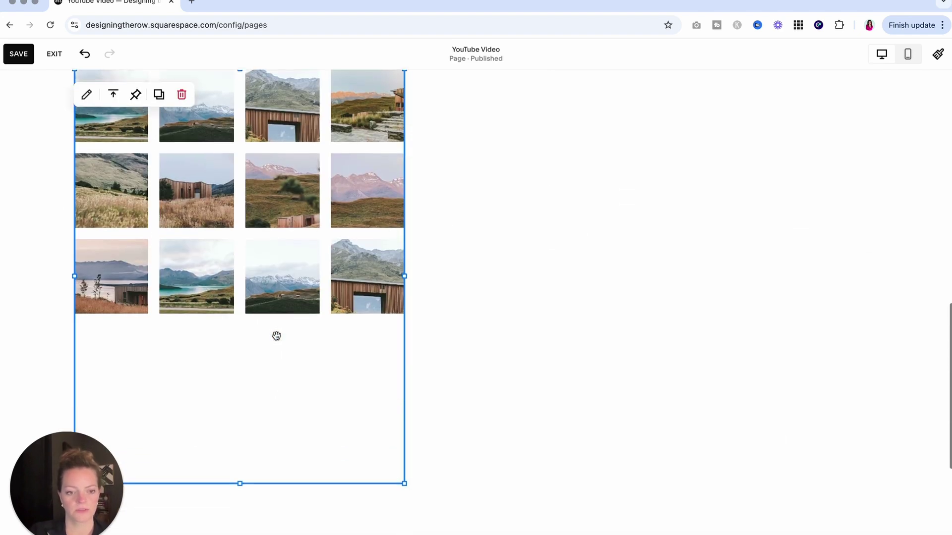
left_click_drag(241, 483, 255, 308)
scroll(315, 340, "up", 3)
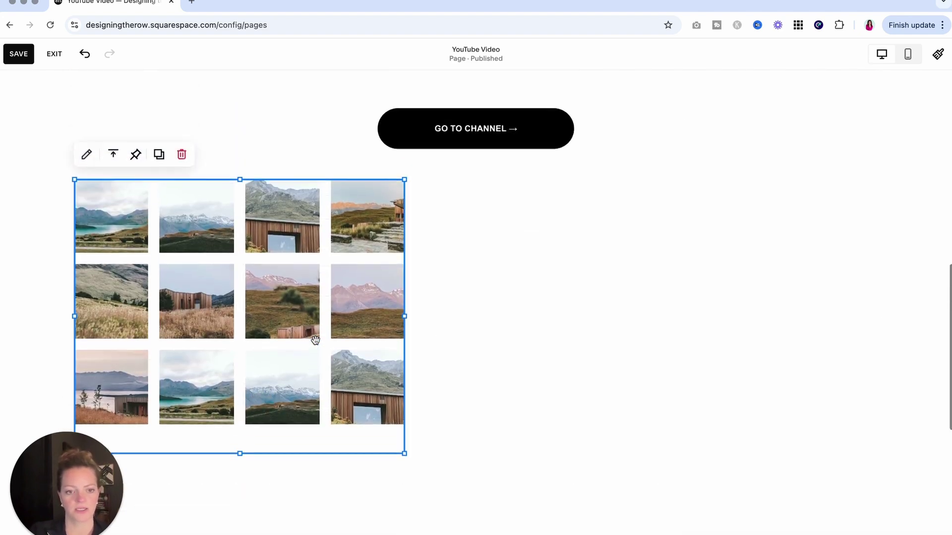
left_click_drag(403, 314, 568, 318)
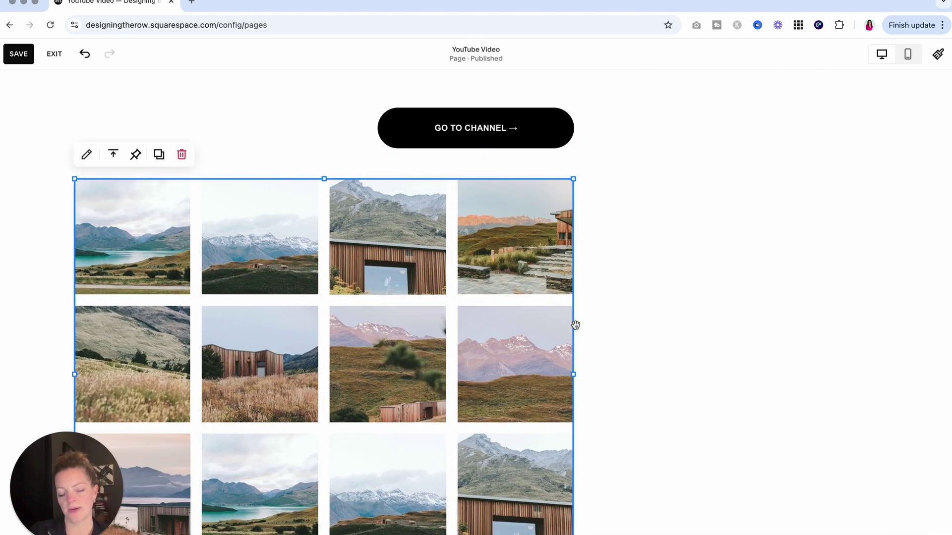
left_click(87, 156)
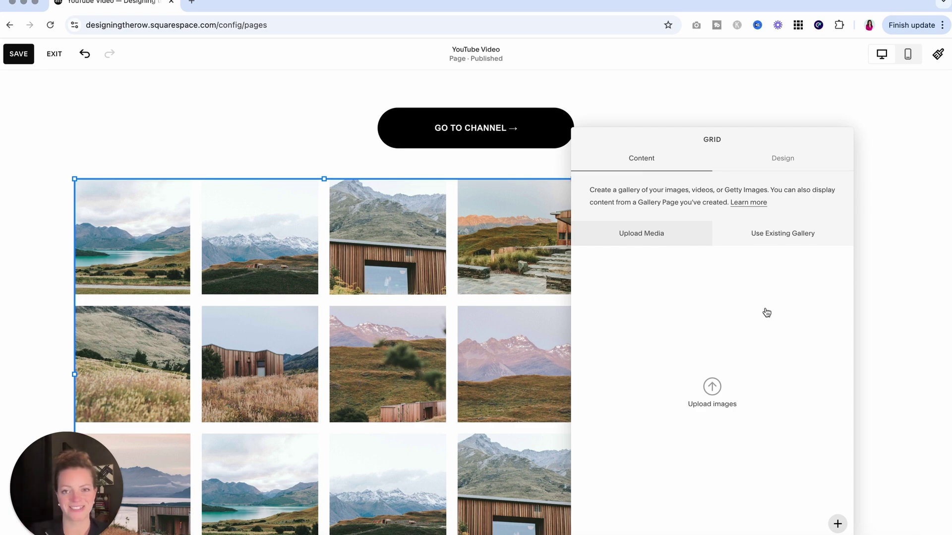
Add the 'More Traffic: Simple SEO Strategies for Your Website' YouTube video to the gallery and save.
left_click(838, 524)
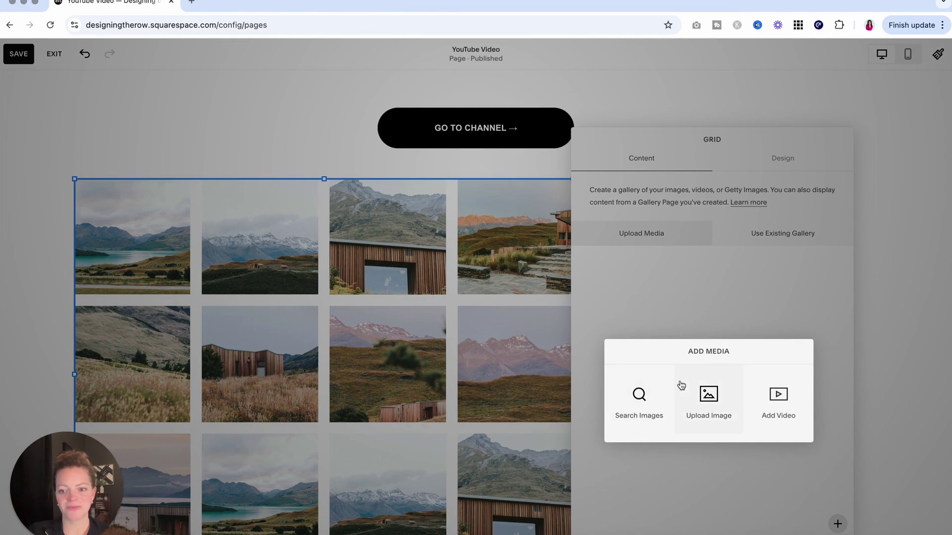
left_click(780, 402)
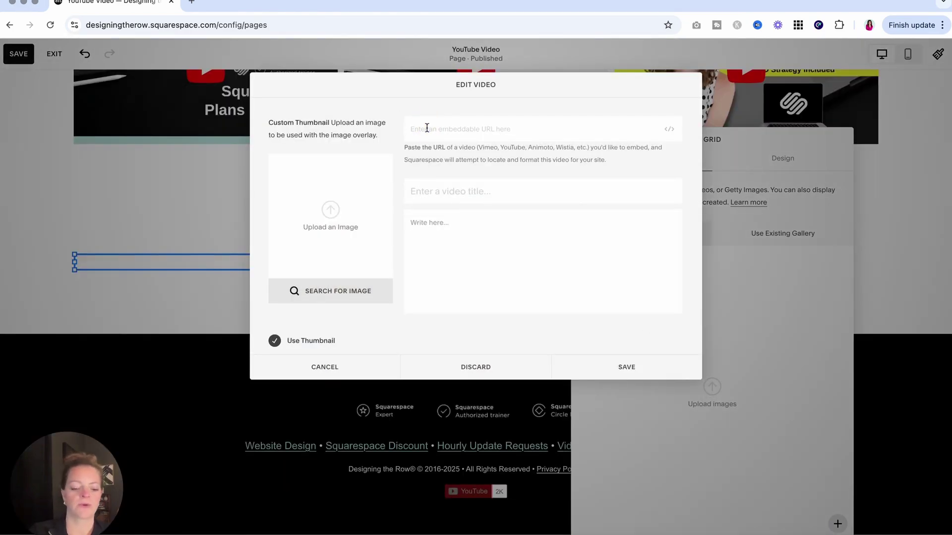
type("https://youtu.be/F7Ql1hfyWiE?si=vIbAoc9sbQCyPiHg")
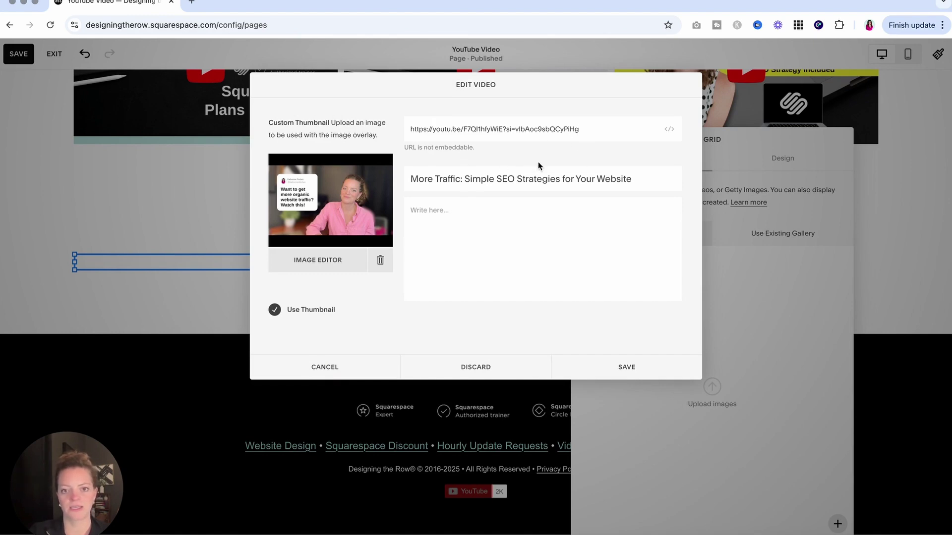
left_click(631, 365)
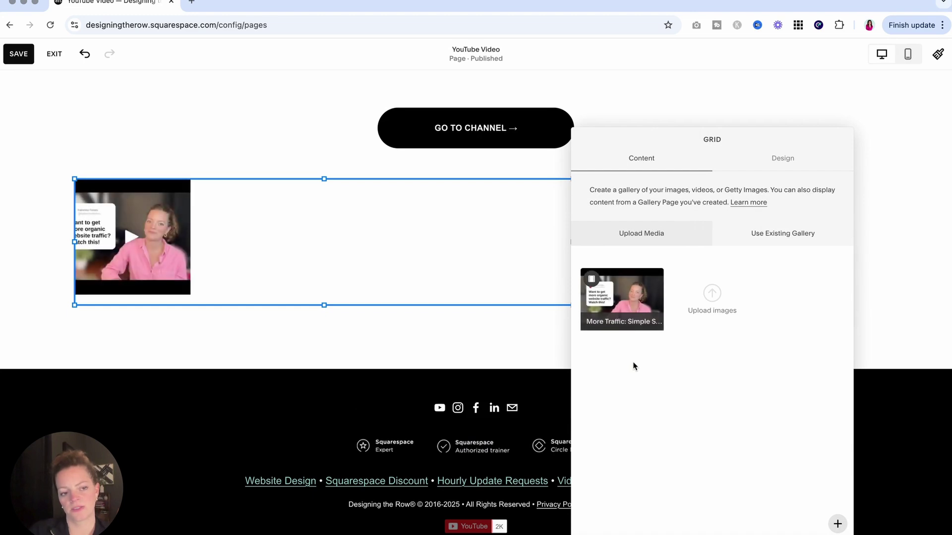
Set the gallery thumbnails to 16:9 Widescreen and show the video title.
left_click(782, 159)
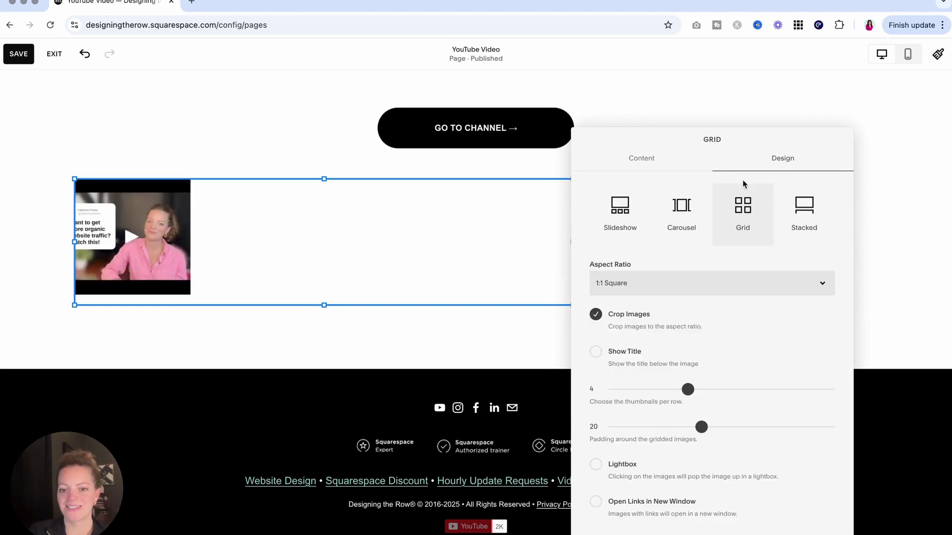
left_click(624, 284)
left_click(625, 297)
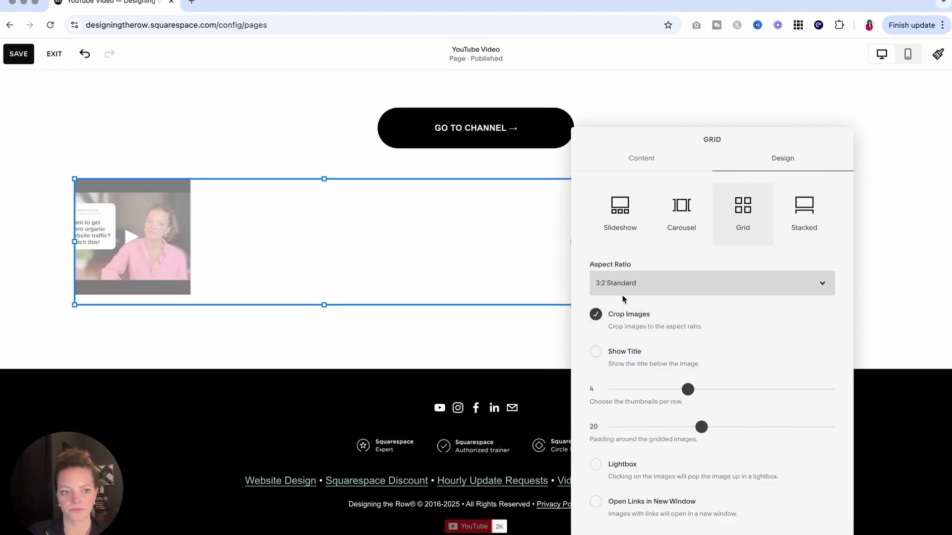
left_click(645, 284)
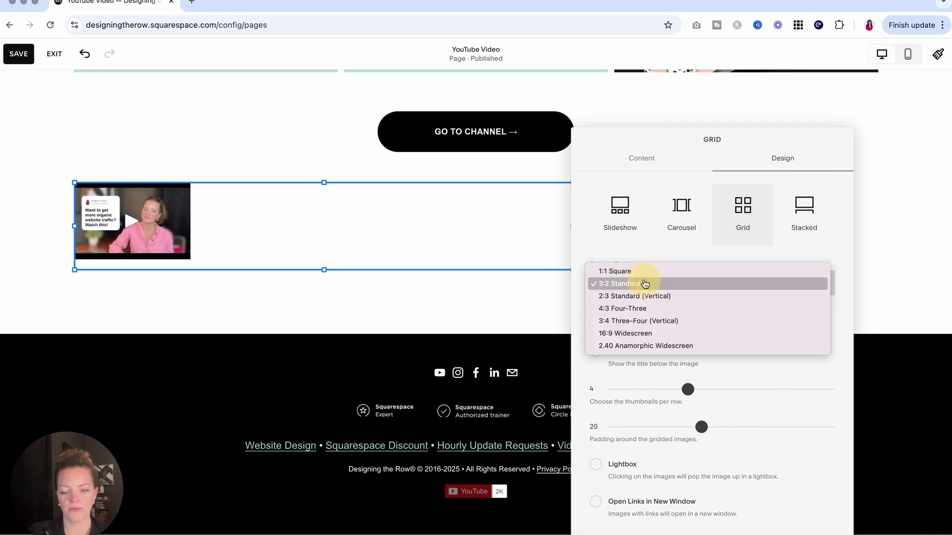
left_click(651, 309)
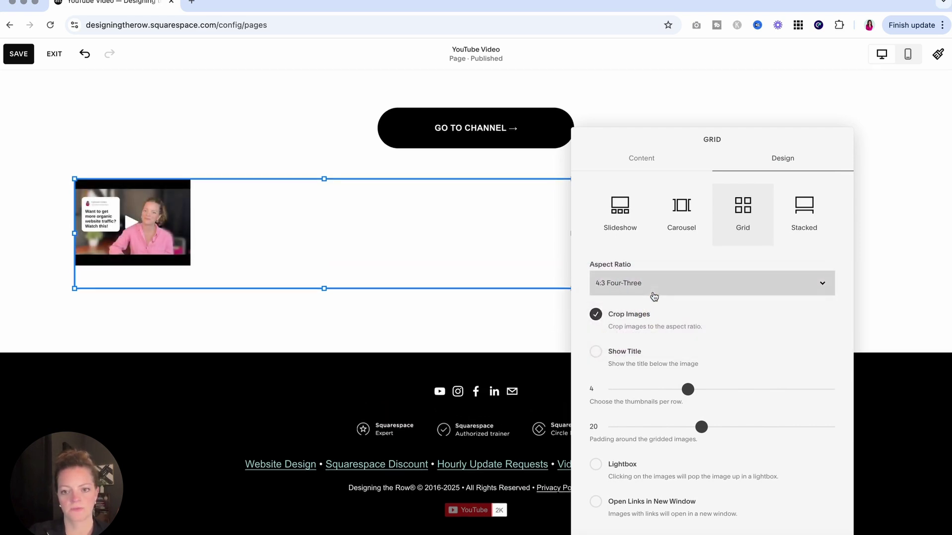
left_click(654, 296)
left_click(649, 310)
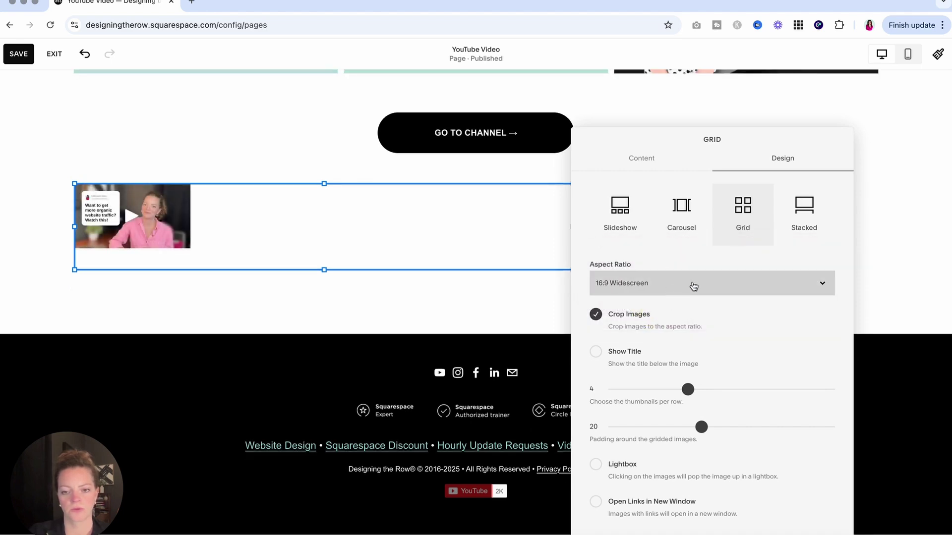
scroll(461, 295, "up", 2)
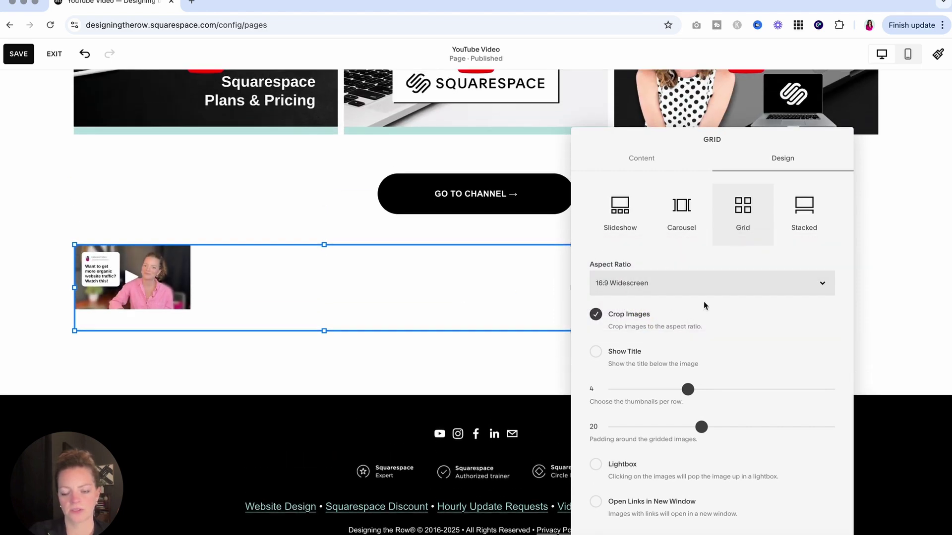
left_click(629, 353)
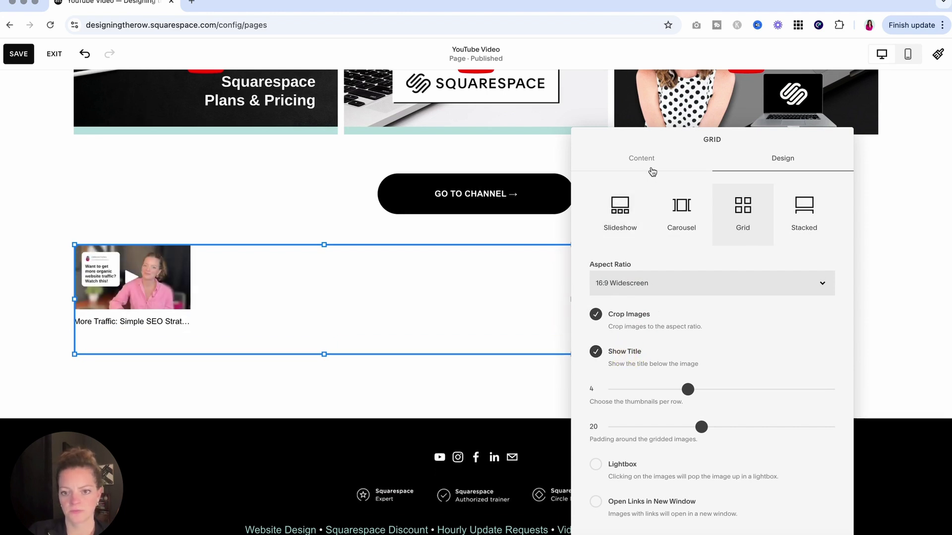
Use 3 thumbnails per row with 22 padding and stretch the gallery full width.
left_click_drag(680, 388, 659, 389)
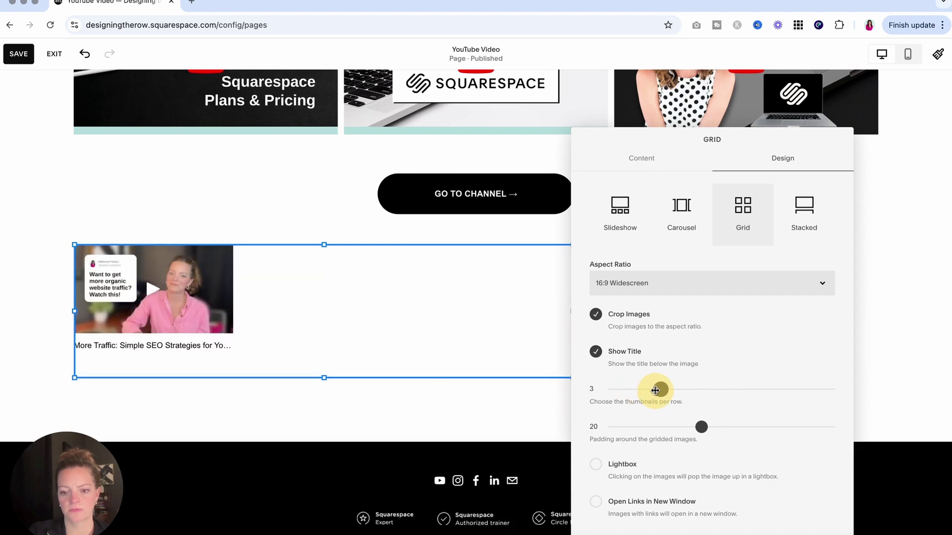
left_click_drag(701, 427, 709, 426)
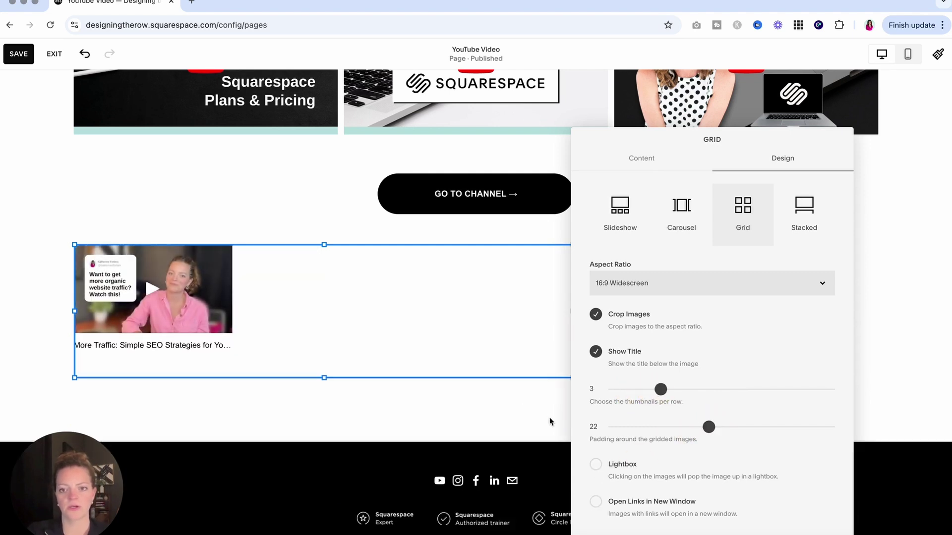
left_click(535, 414)
left_click(559, 329)
left_click_drag(572, 312, 881, 307)
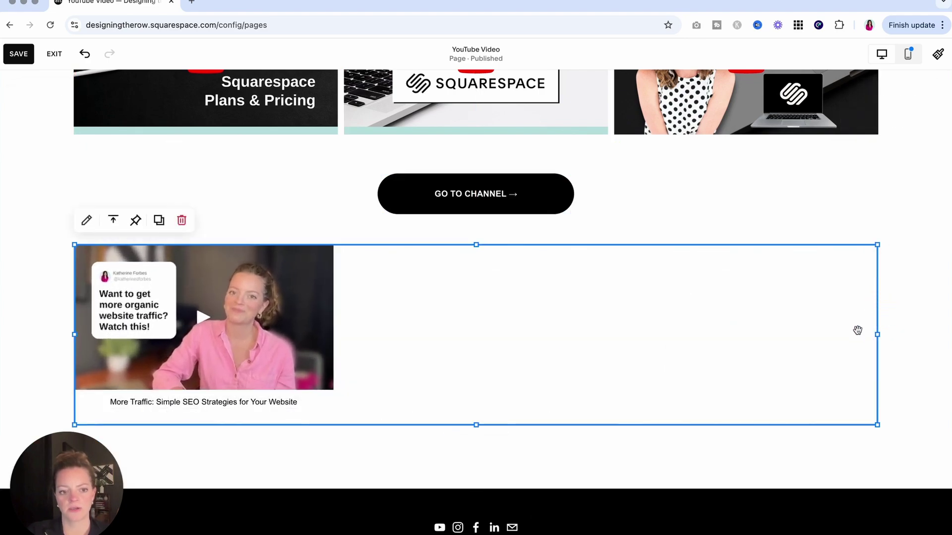
Find the SEO video gallery block below Go to Channel and delete it.
left_click(691, 459)
scroll(626, 340, "up", 3)
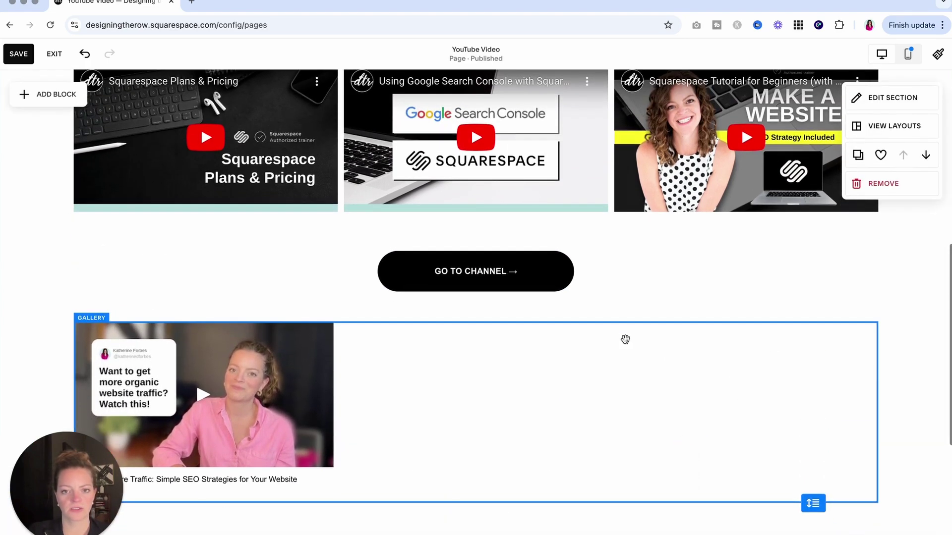
scroll(625, 339, "up", 10)
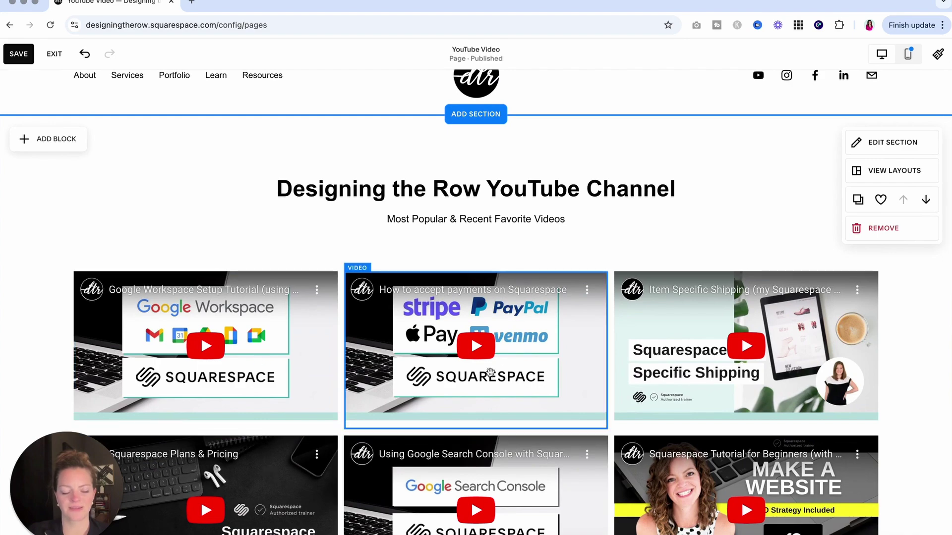
scroll(232, 405, "down", 8)
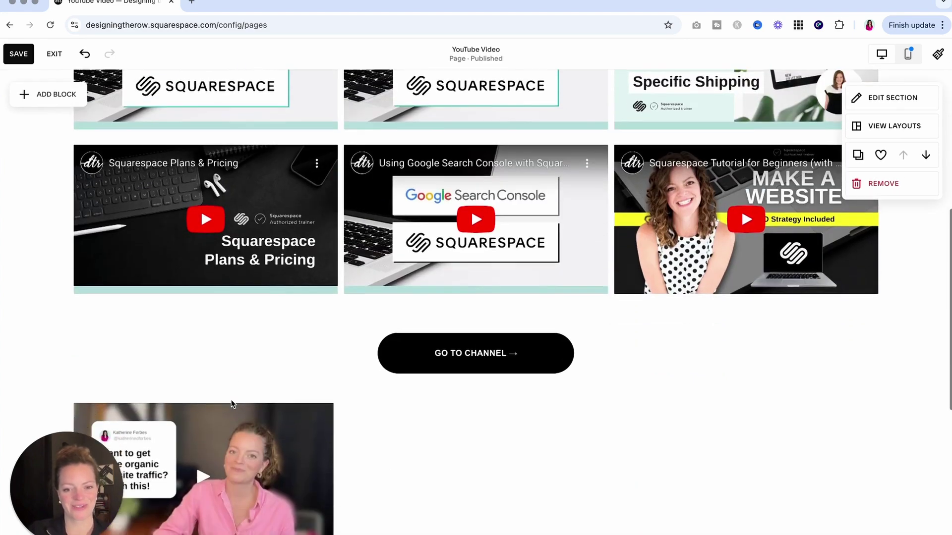
scroll(232, 404, "down", 5)
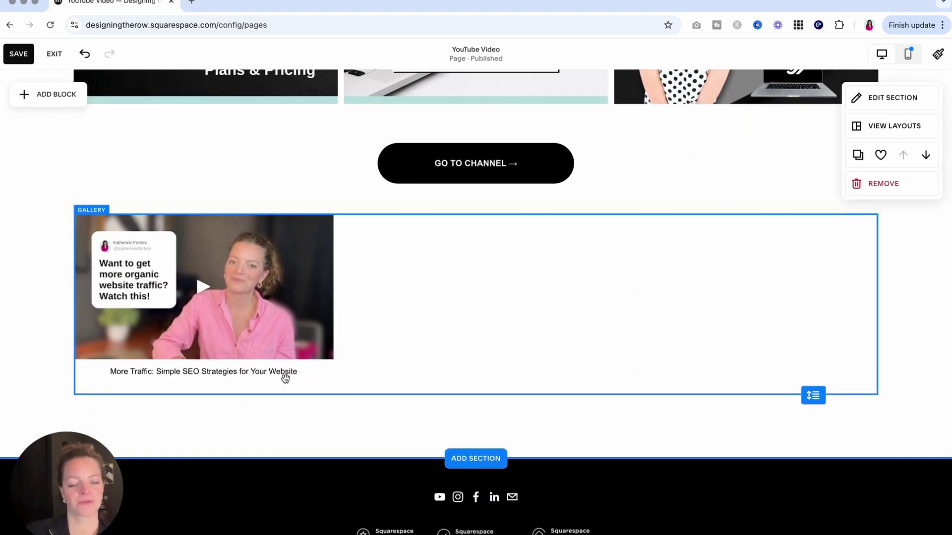
scroll(287, 377, "up", 4)
scroll(277, 323, "down", 2)
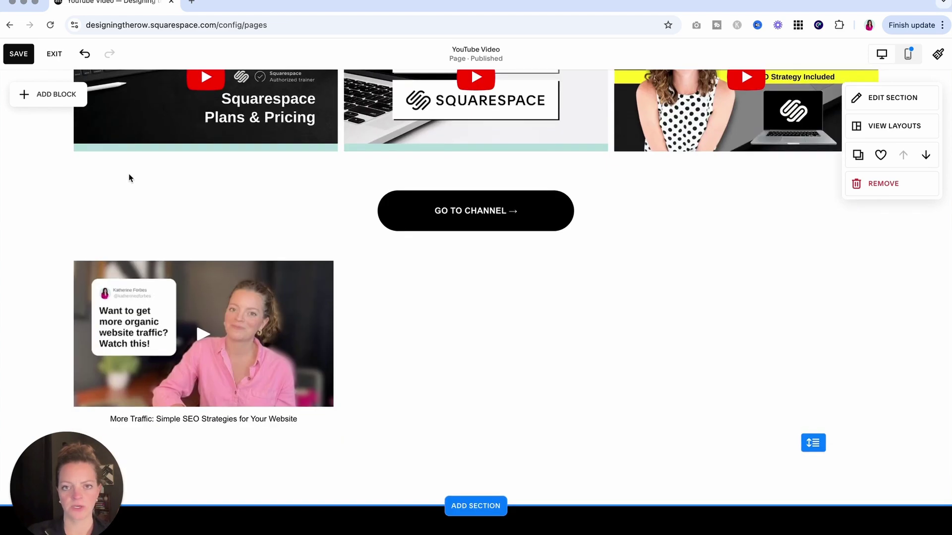
left_click(236, 334)
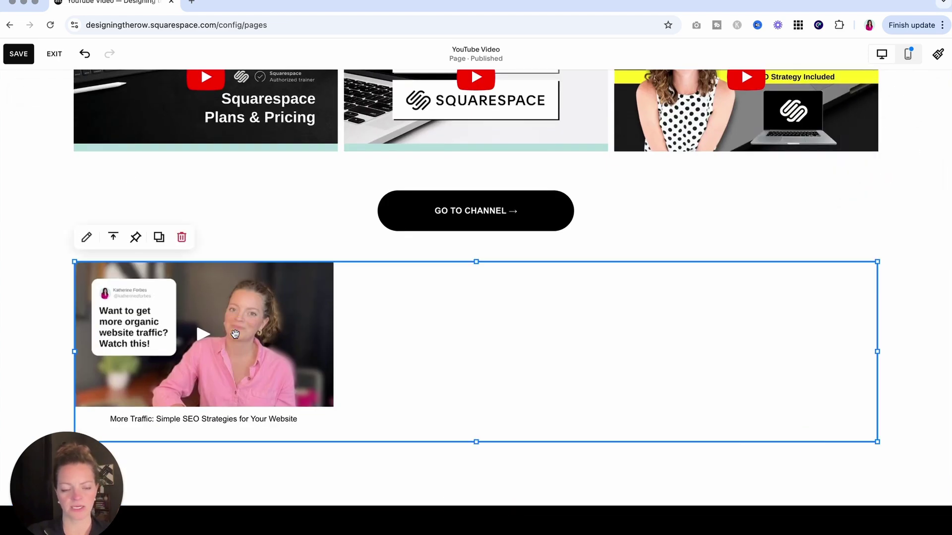
left_click(182, 238)
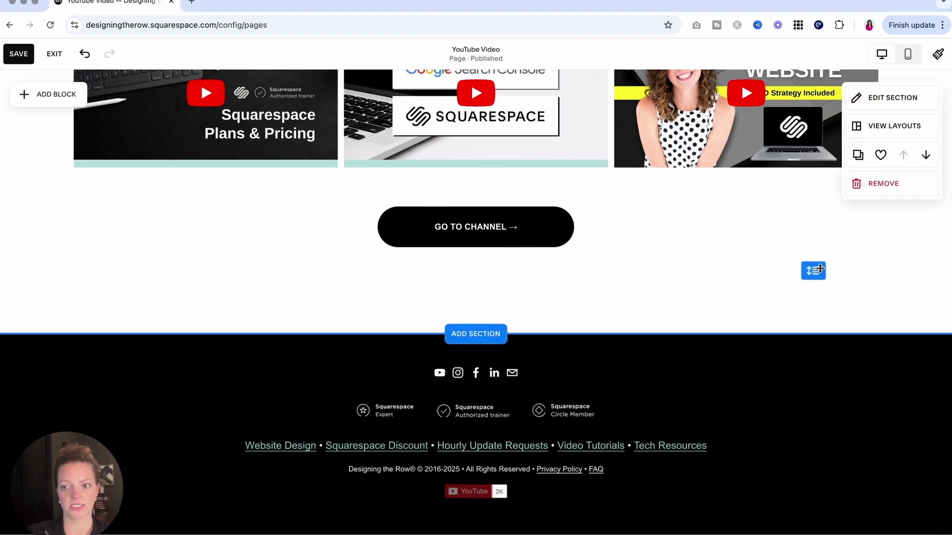
left_click(809, 193)
scroll(754, 263, "up", 2)
scroll(739, 271, "up", 6)
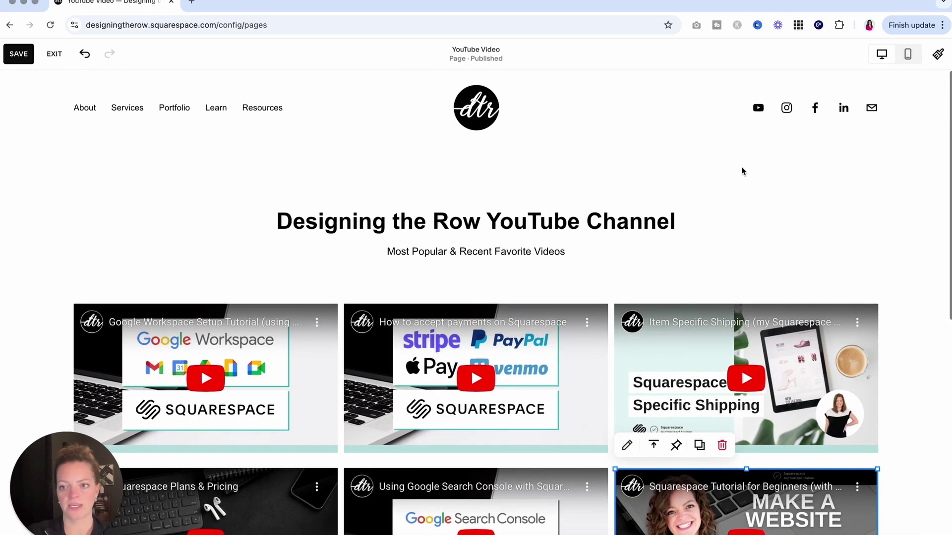
Switch the section background to Video using white_computer_keyboard.mp4 (0:12) from the library.
left_click(738, 191)
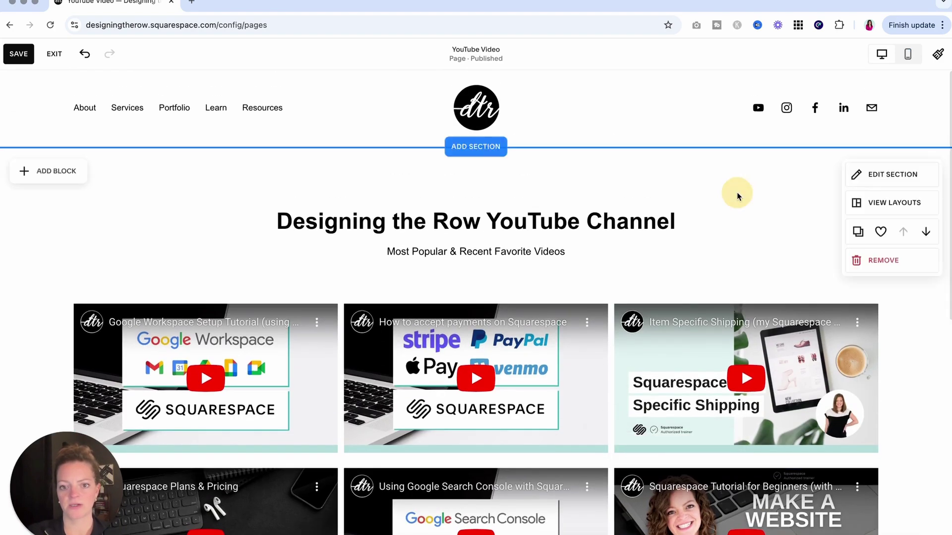
left_click(875, 174)
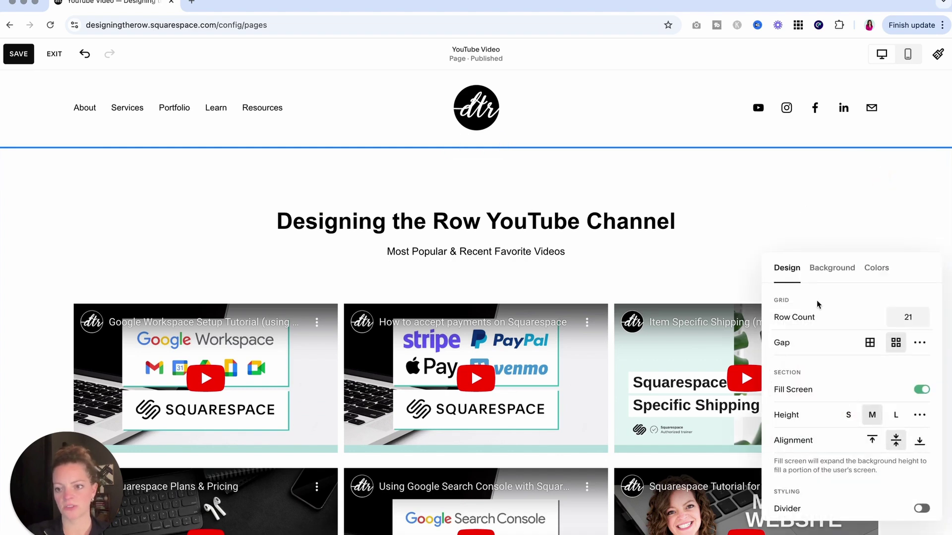
left_click(832, 268)
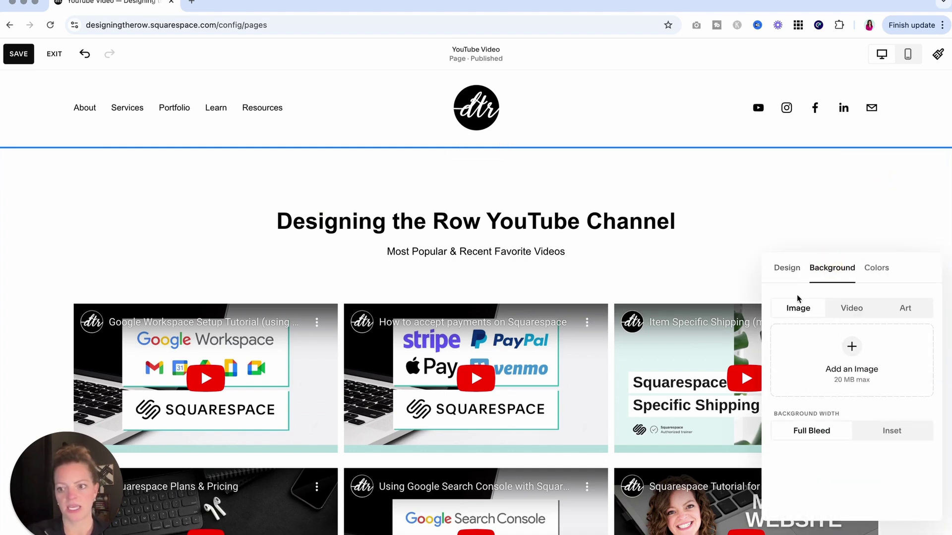
left_click(851, 309)
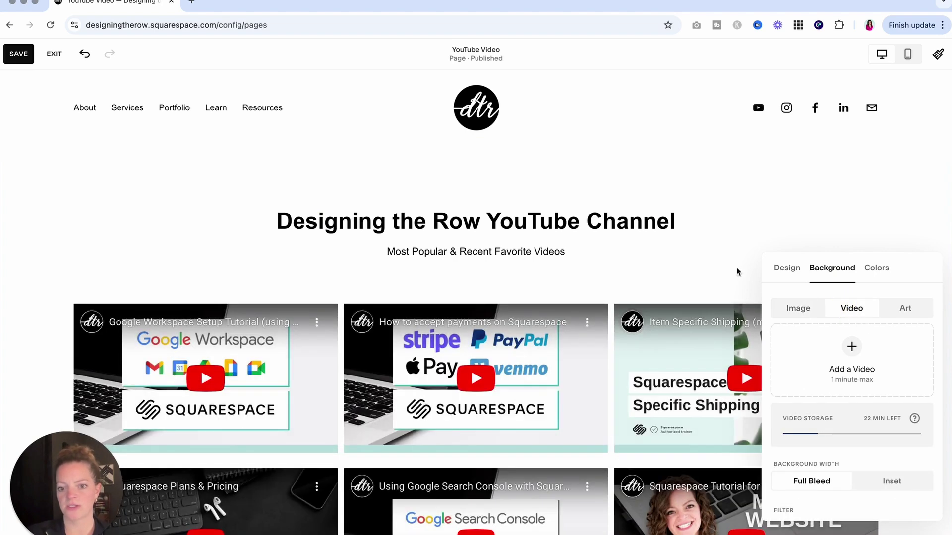
scroll(687, 215, "down", 2)
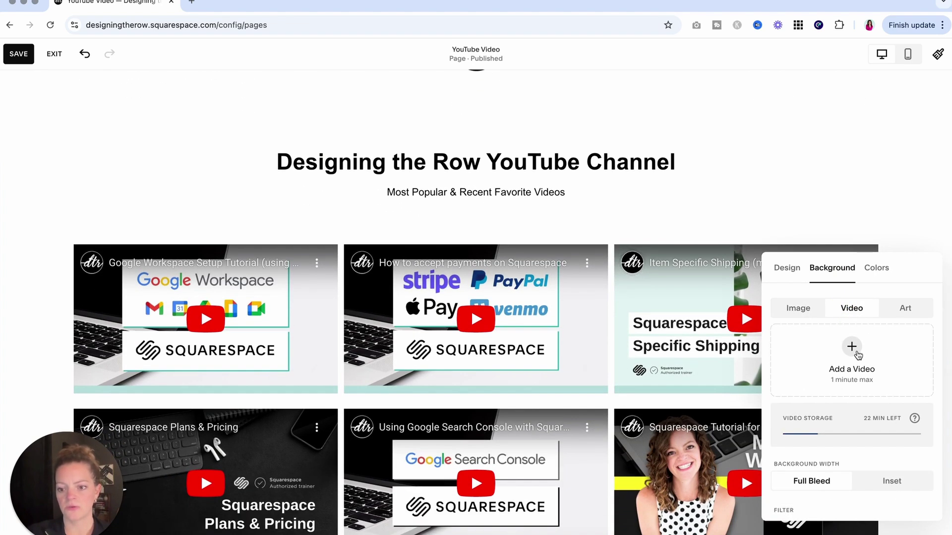
left_click(858, 355)
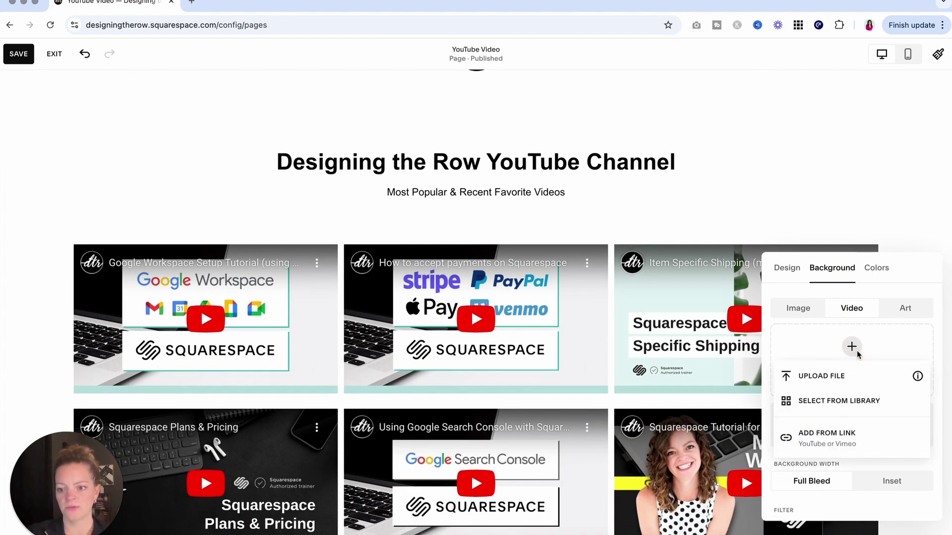
left_click(828, 401)
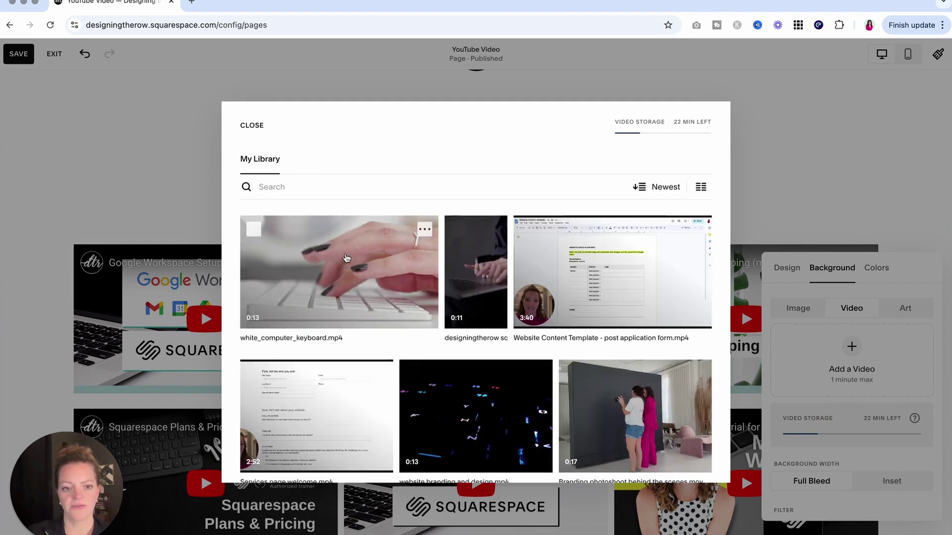
left_click(363, 277)
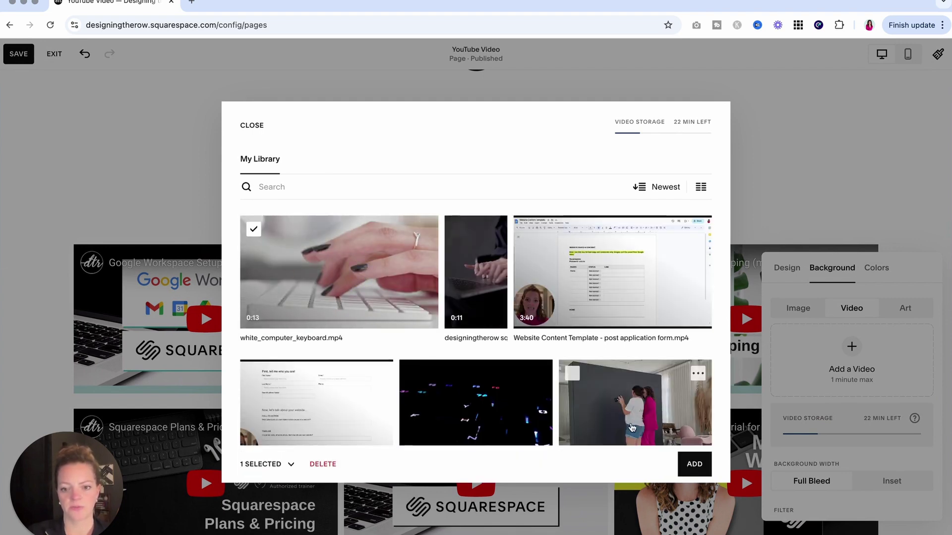
left_click(695, 465)
Raise the section's background video playback speed from 0.5x to 1x and close the section settings.
scroll(650, 277, "down", 2)
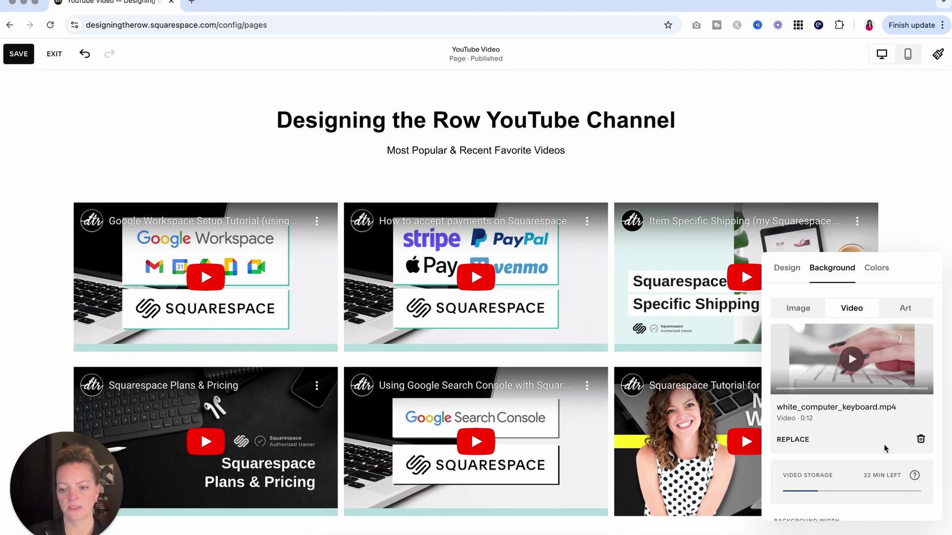
scroll(868, 428, "down", 4)
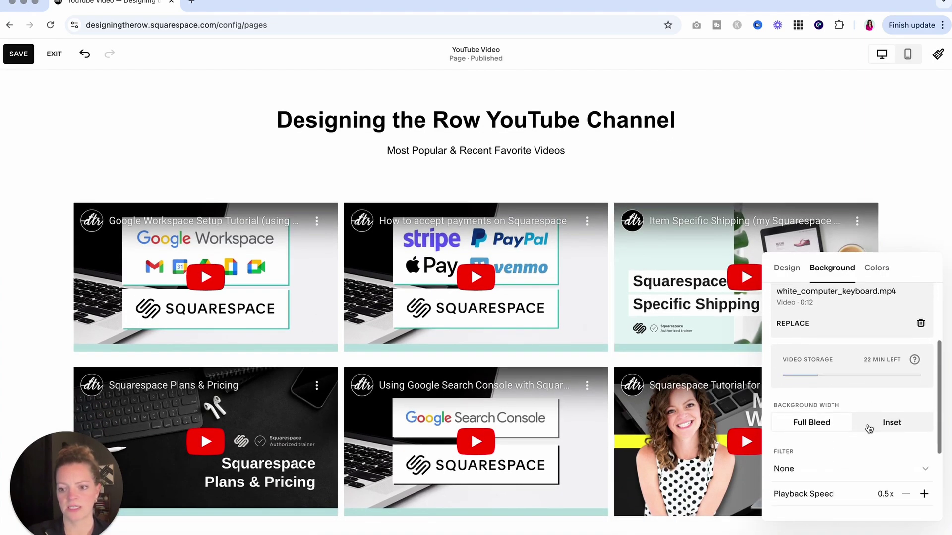
scroll(868, 428, "down", 1)
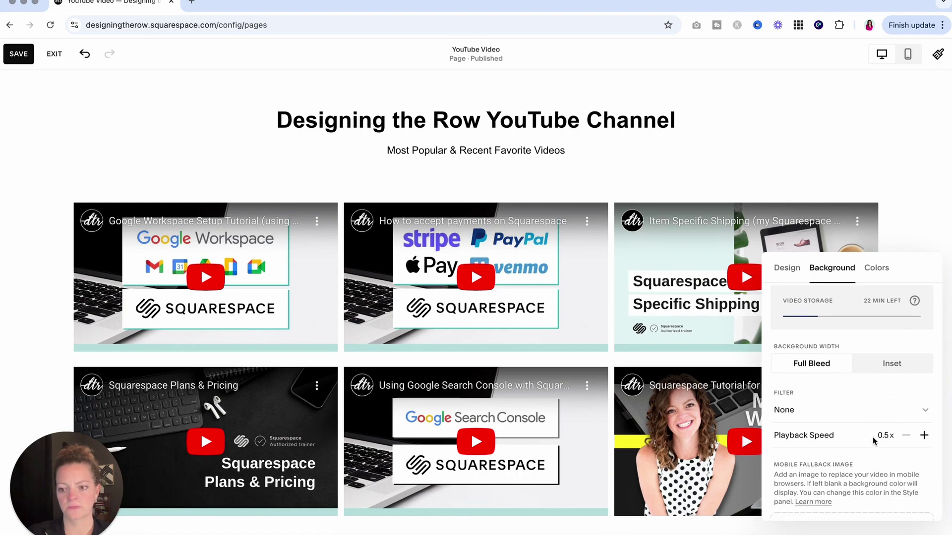
scroll(718, 325, "down", 6)
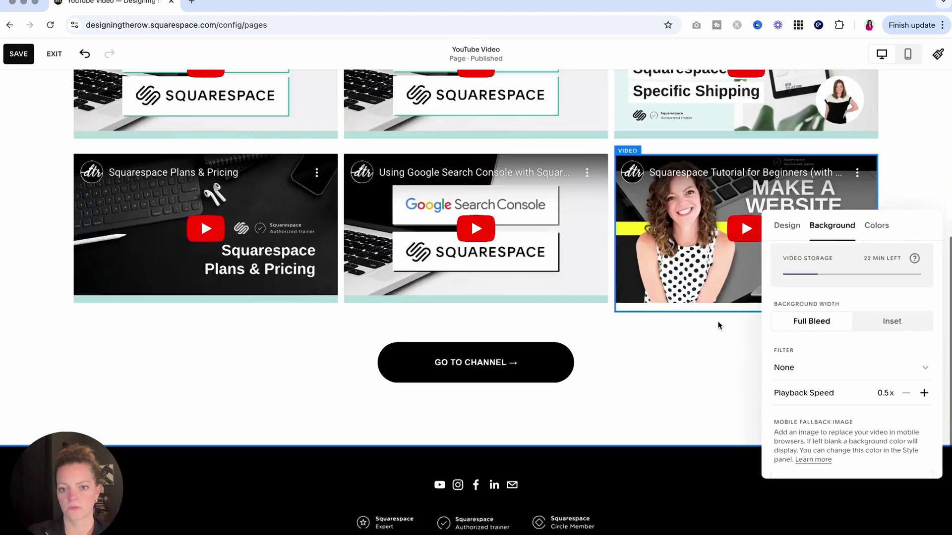
scroll(718, 324, "up", 6)
scroll(718, 322, "down", 2)
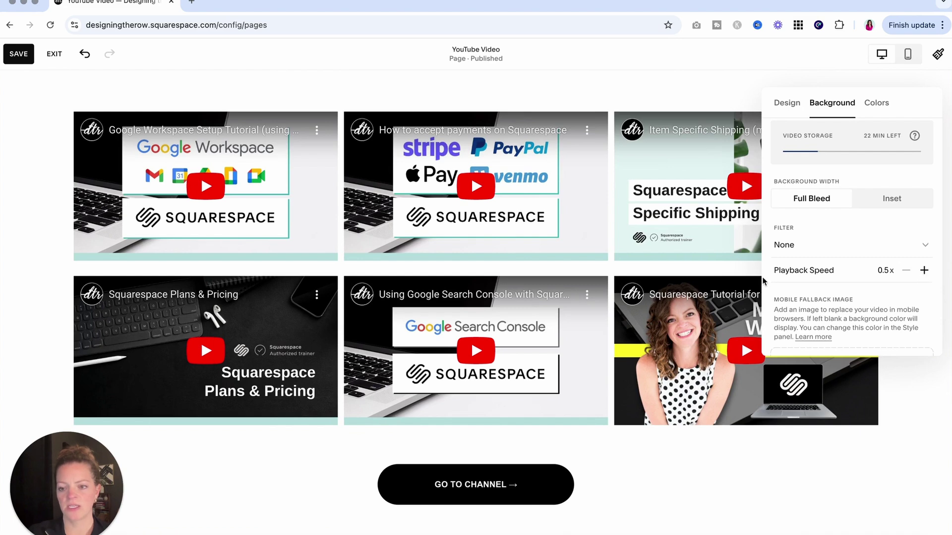
left_click_drag(778, 276, 858, 272)
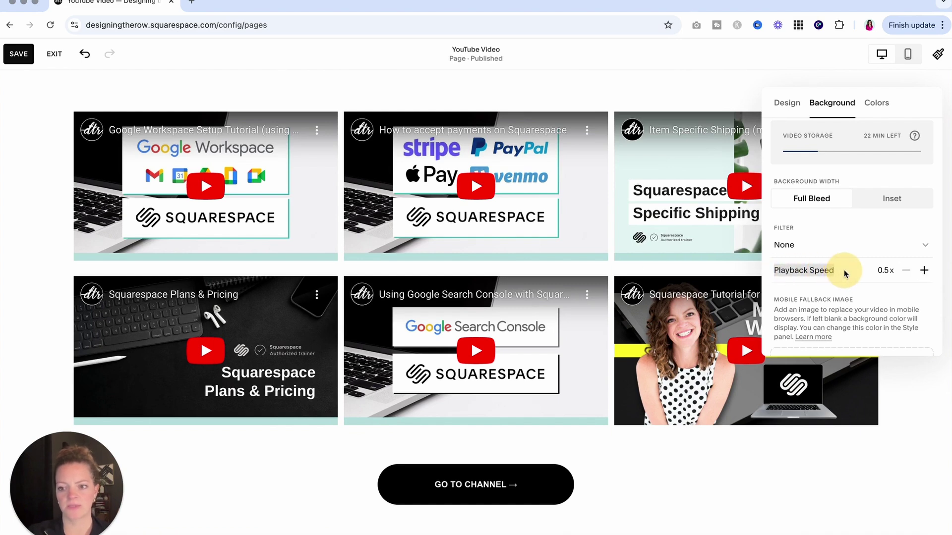
left_click(925, 271)
left_click(814, 270)
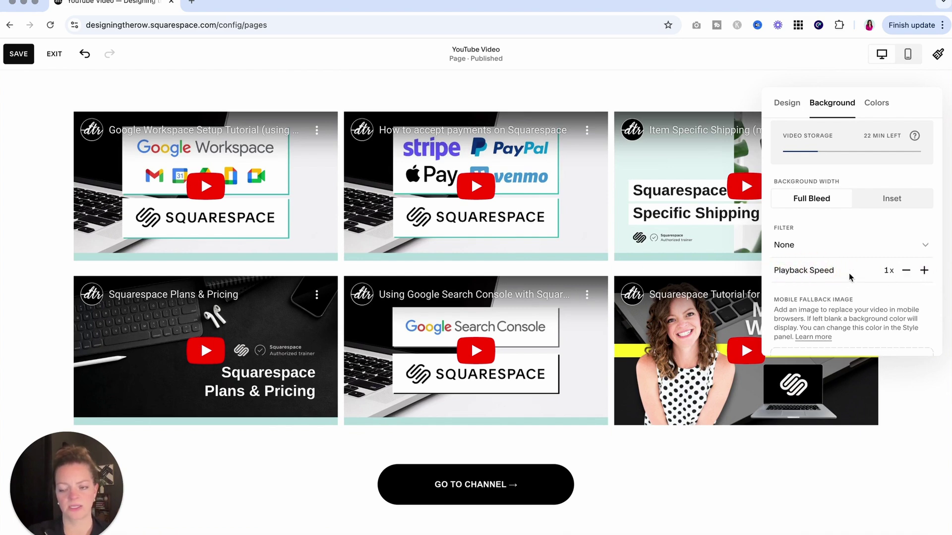
scroll(829, 267, "up", 3)
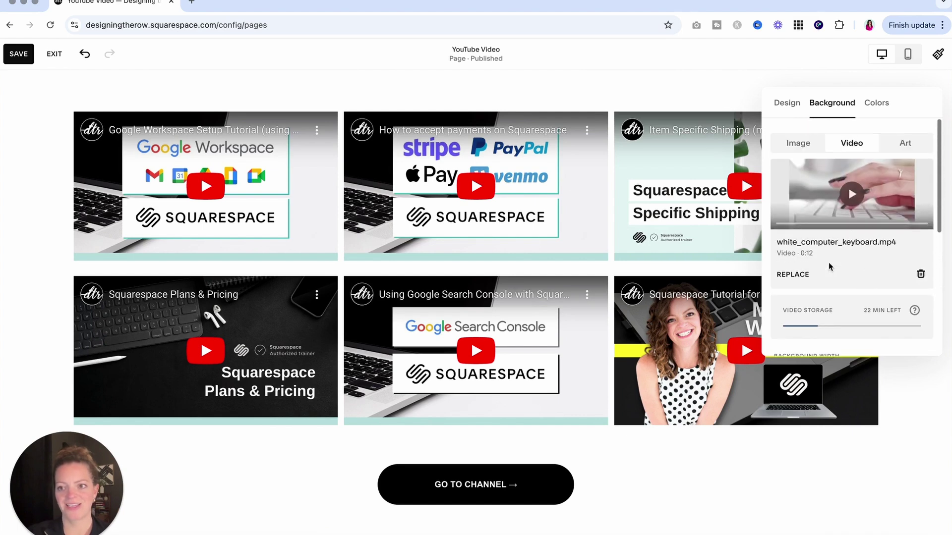
left_click(748, 460)
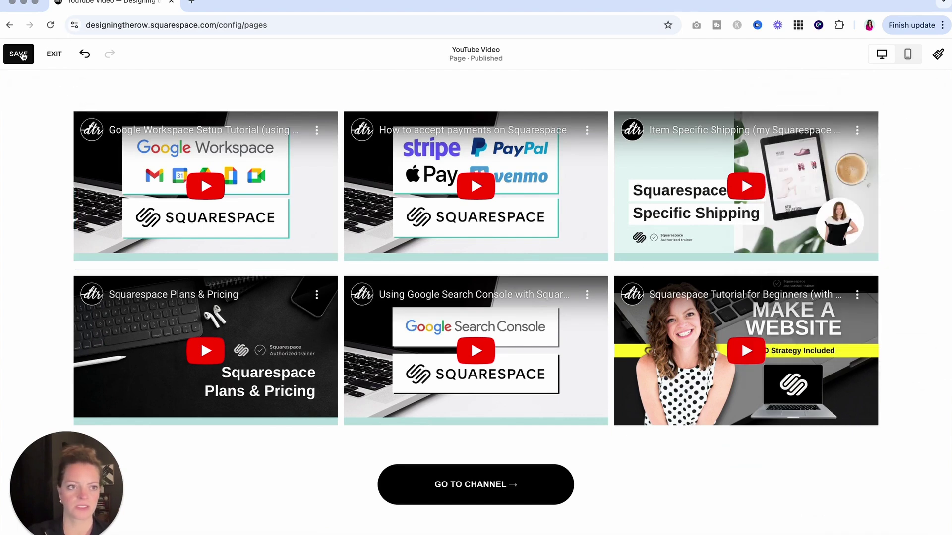
Save the page, preview the live YouTube Video page, then reopen it for editing.
left_click(19, 54)
left_click(54, 55)
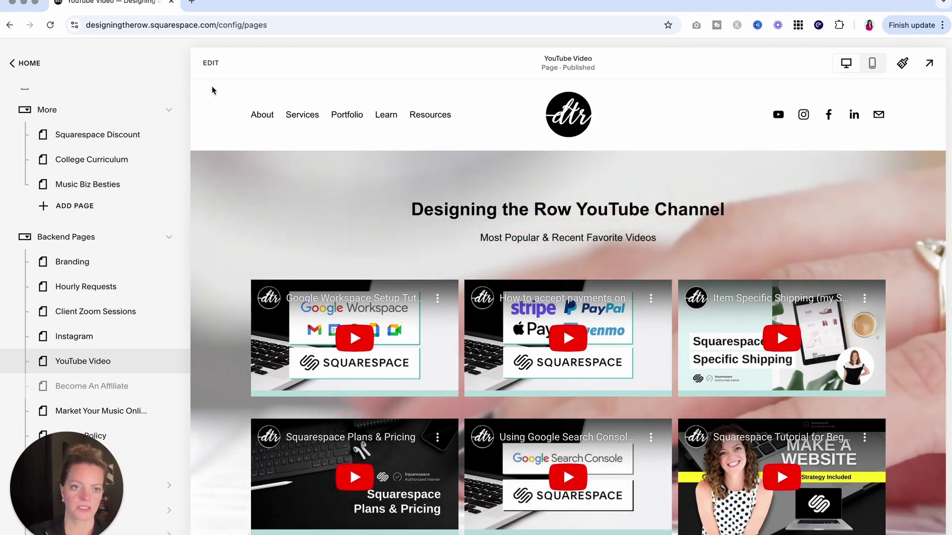
left_click(929, 63)
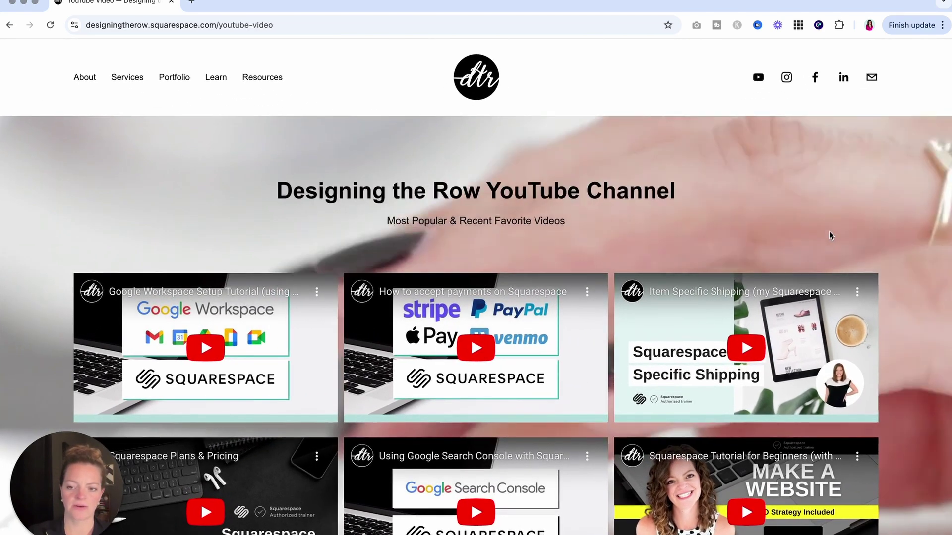
scroll(829, 233, "down", 4)
scroll(829, 231, "up", 4)
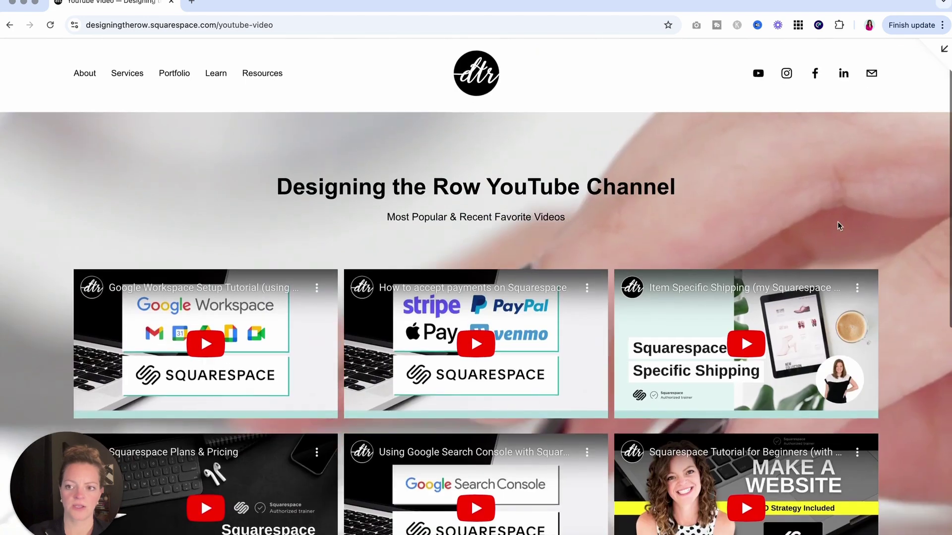
left_click(940, 51)
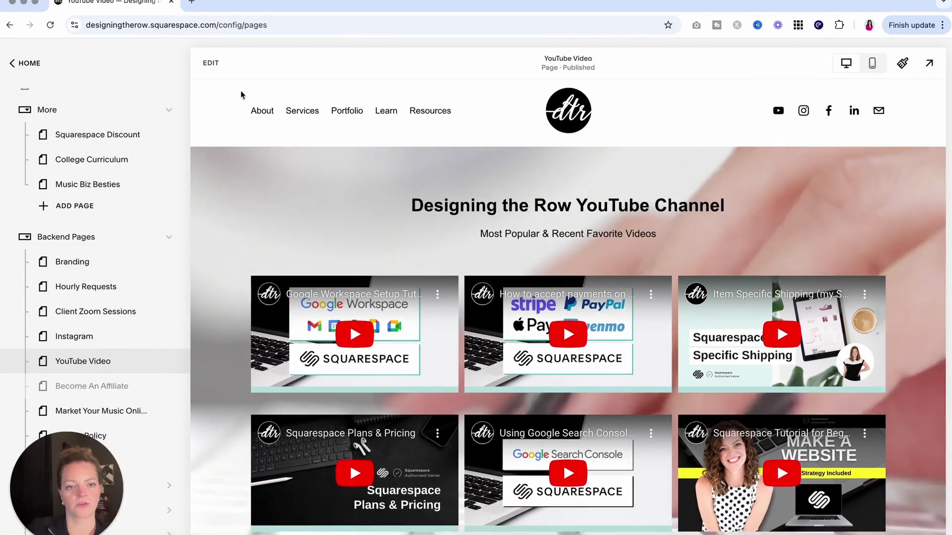
left_click(212, 92)
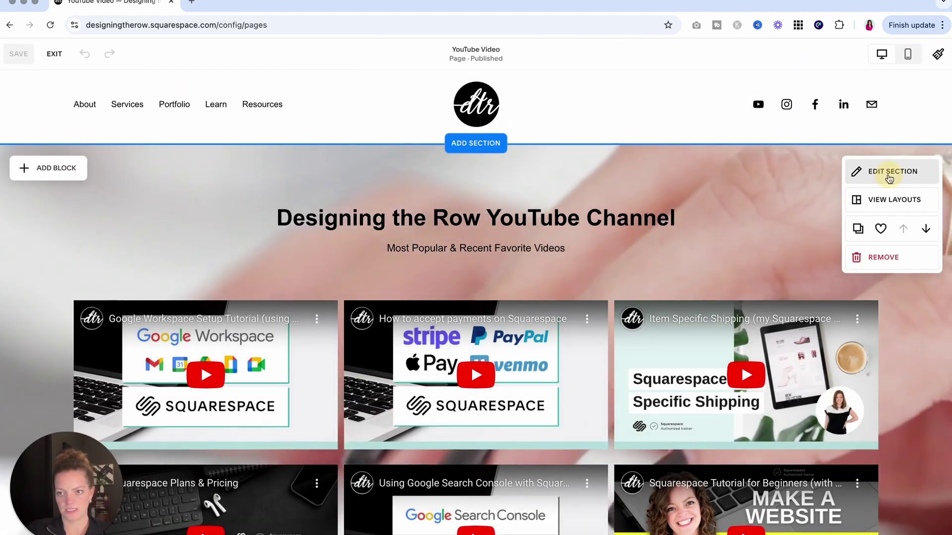
Delete the keyboard video from the heading section's Background settings and save the page.
left_click(881, 170)
left_click(842, 270)
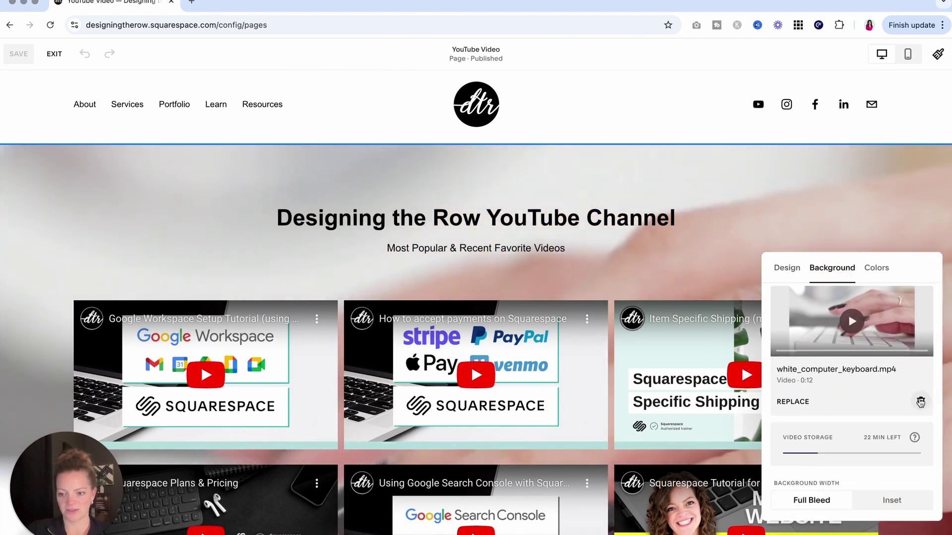
left_click(921, 402)
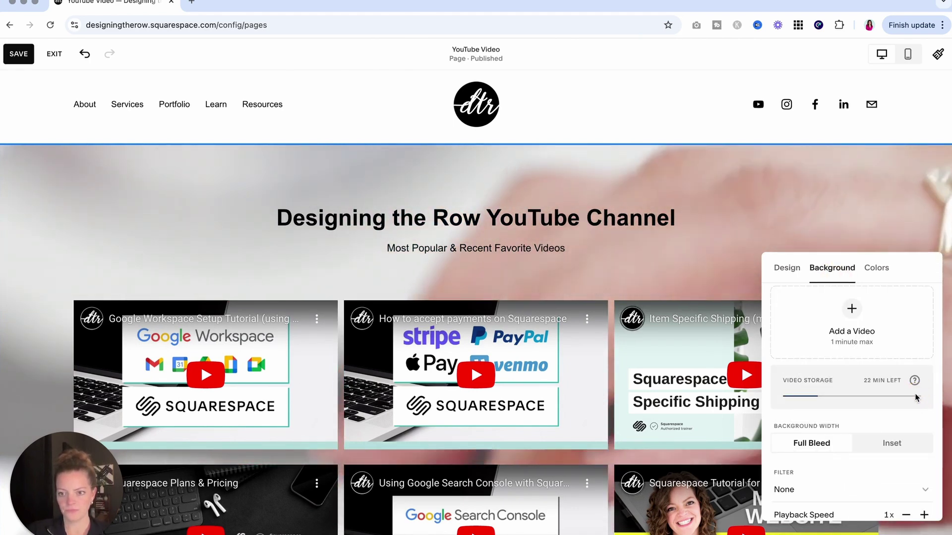
left_click(749, 206)
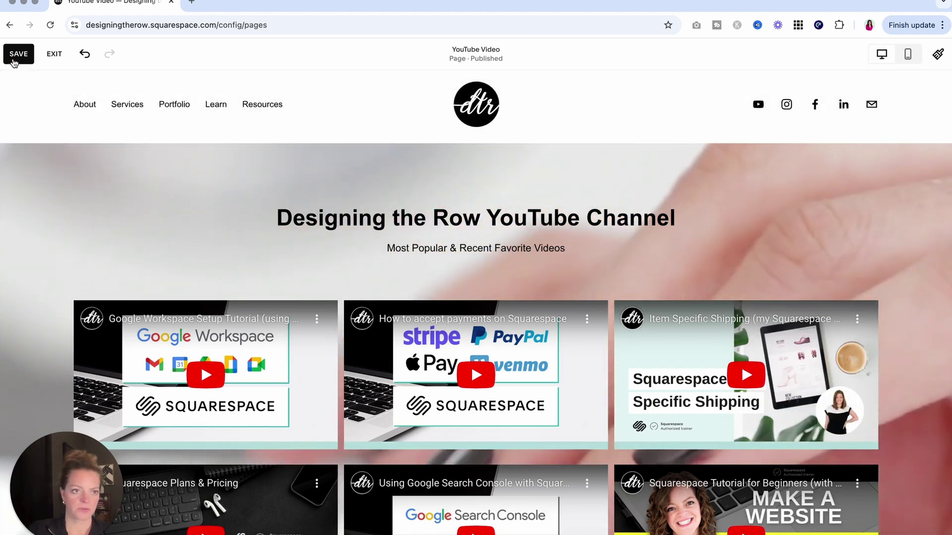
left_click(17, 56)
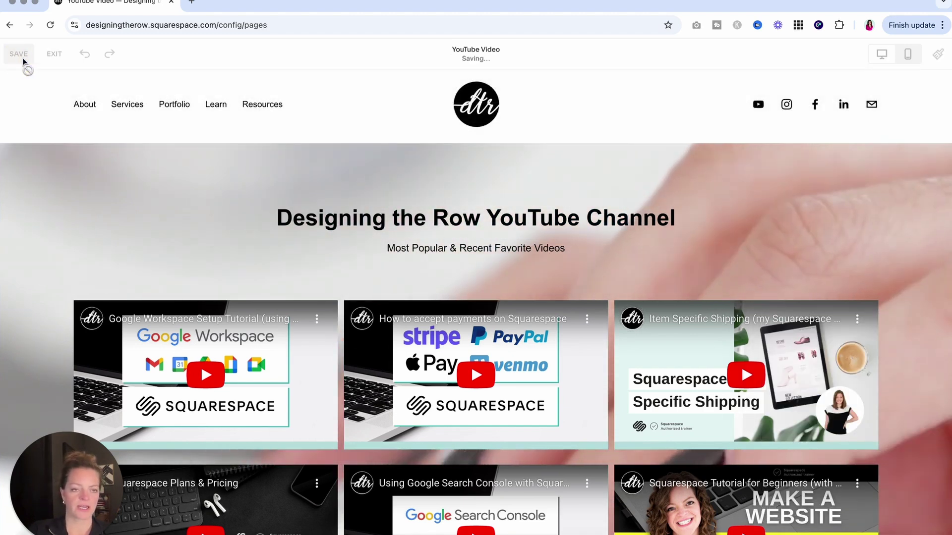
Re-enter the page editor and place a new video block beneath the video grid.
left_click(55, 59)
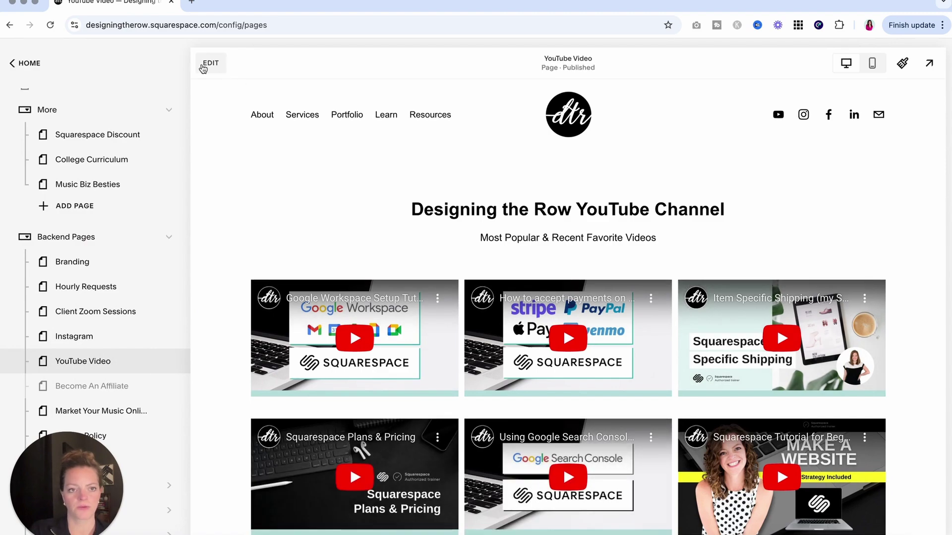
left_click(208, 63)
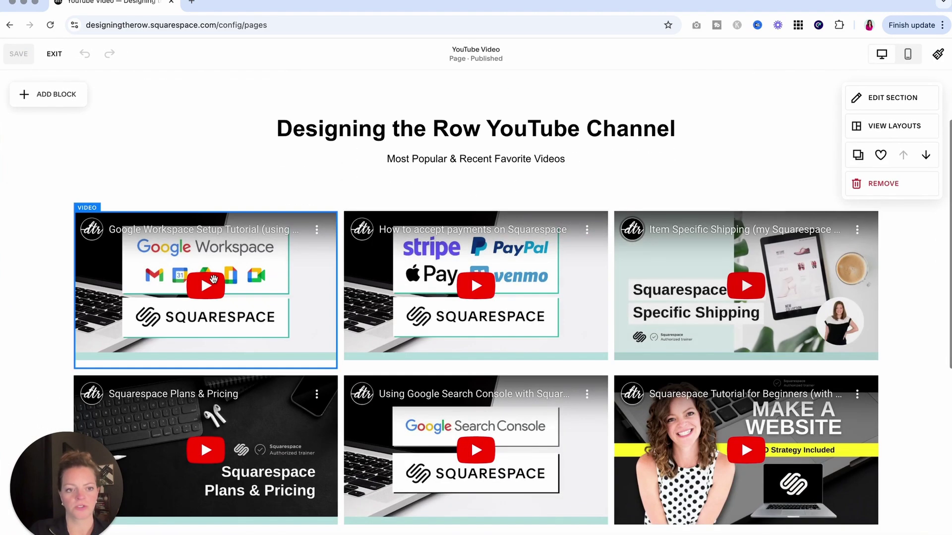
scroll(237, 361, "down", 5)
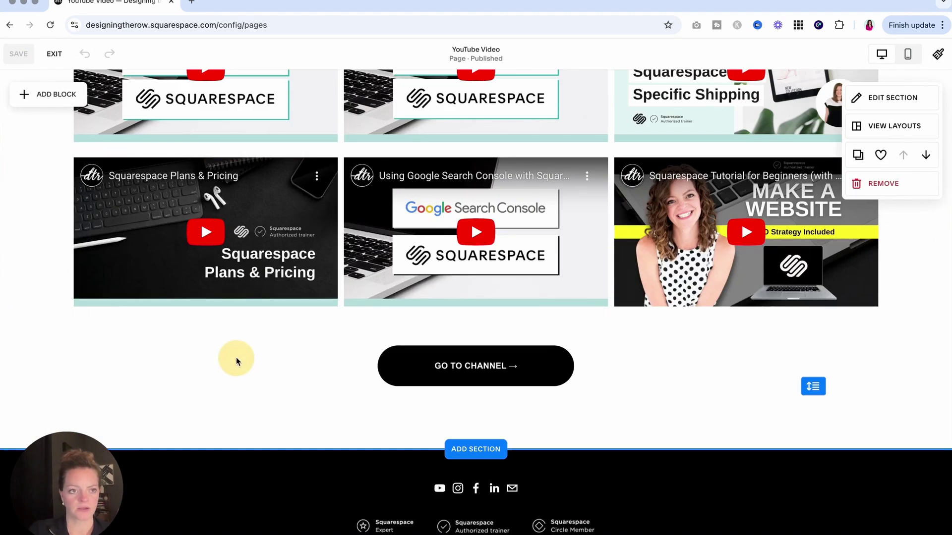
left_click(52, 94)
left_click(63, 256)
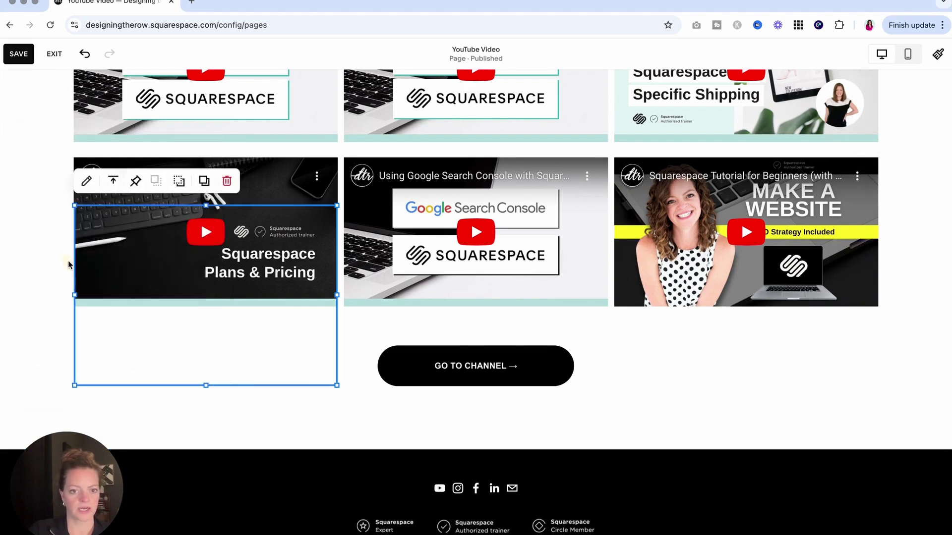
left_click_drag(164, 268, 155, 422)
Look through the new video block's add-video options, then close its settings without adding a video.
scroll(155, 423, "down", 2)
left_click(83, 264)
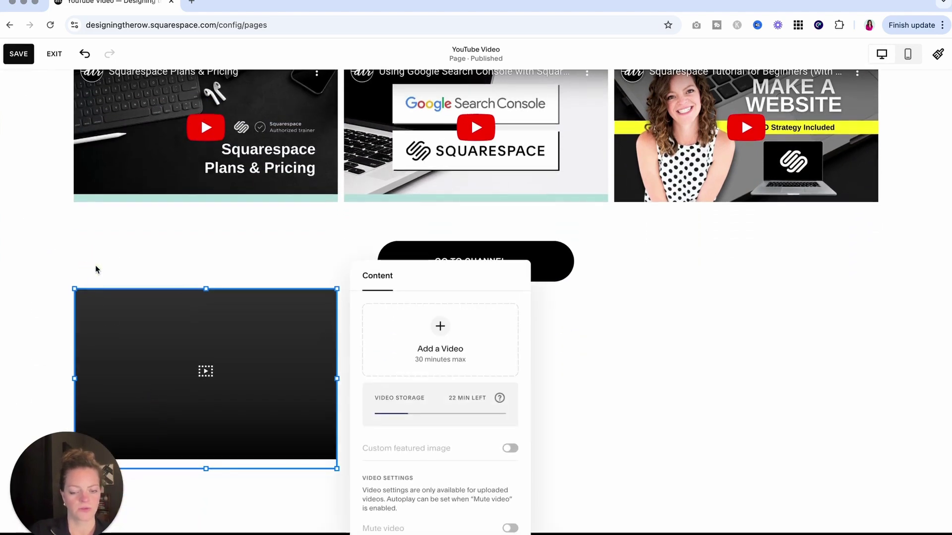
left_click(438, 328)
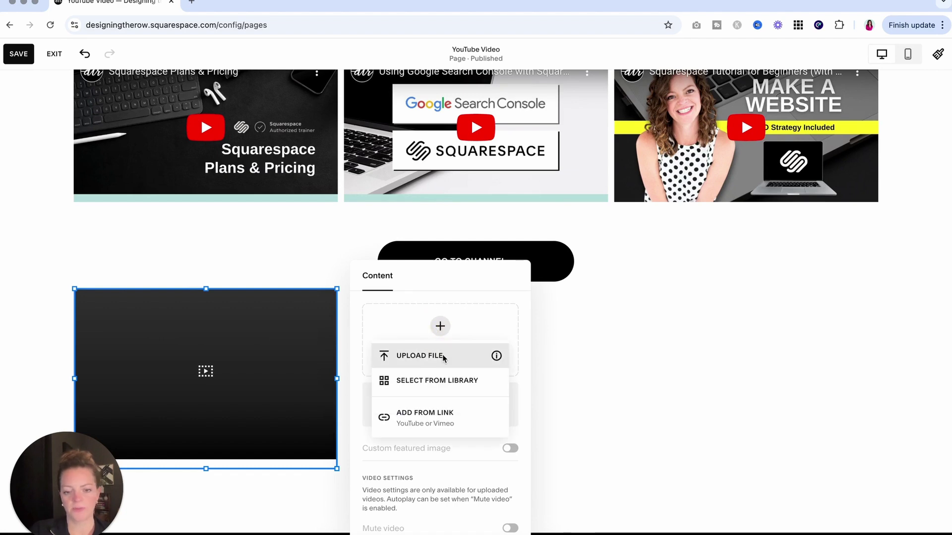
mouse_move(498, 357)
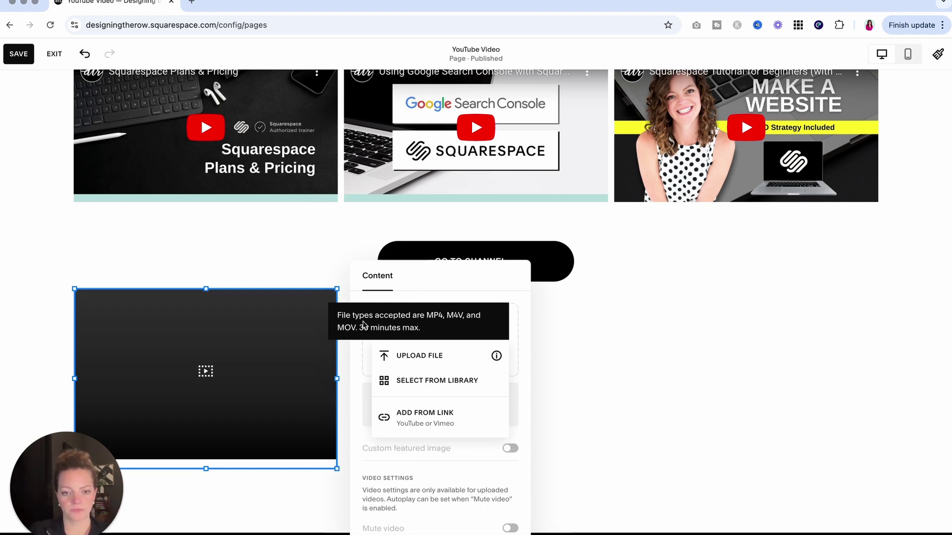
left_click(353, 359)
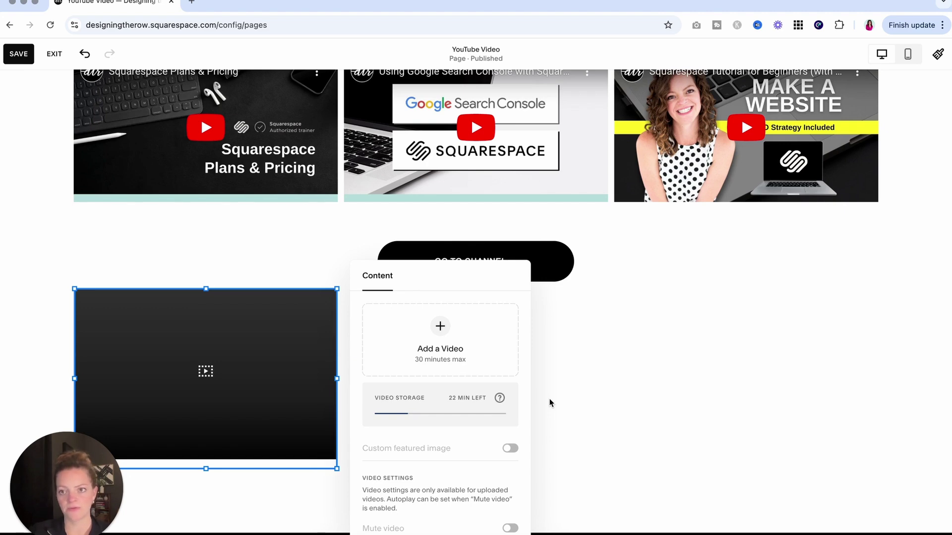
left_click(571, 412)
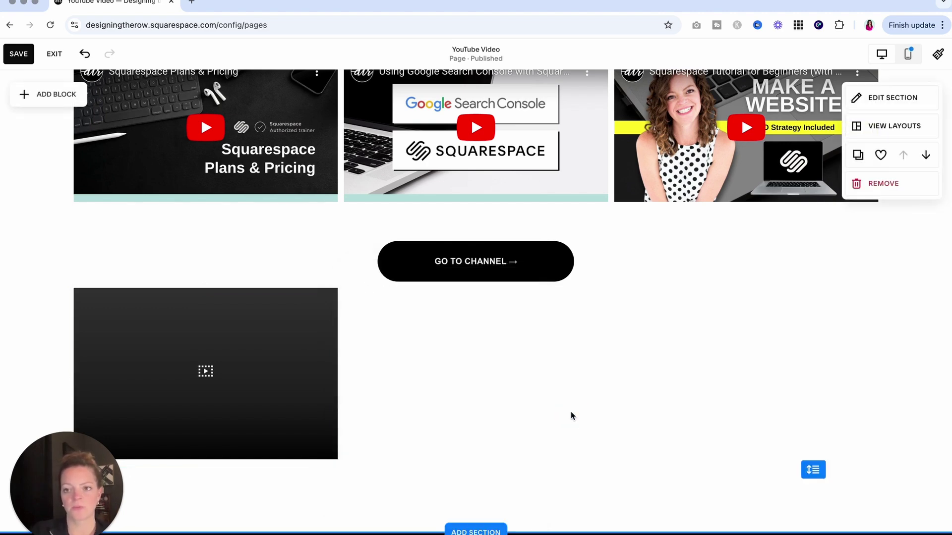
Delete the empty video block under the Go to Channel button.
left_click(314, 348)
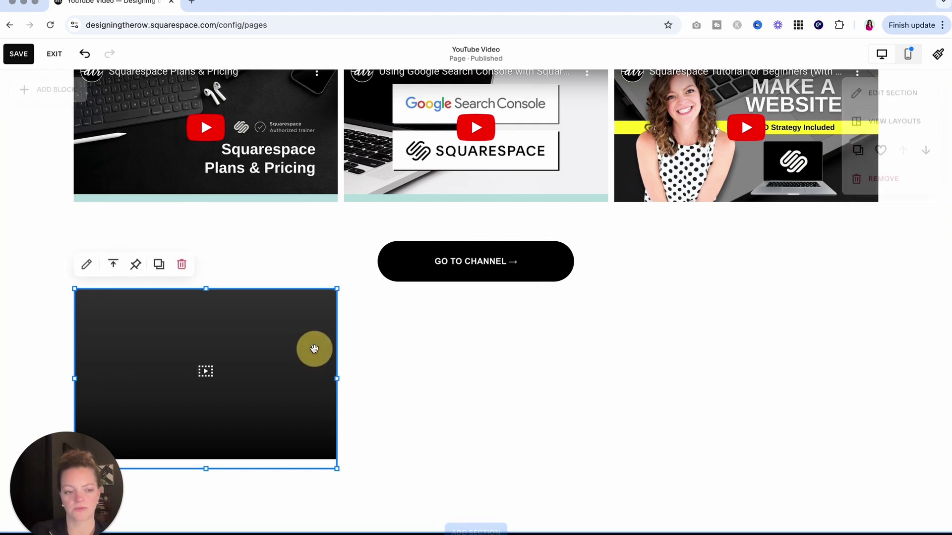
left_click(182, 264)
scroll(344, 283, "up", 2)
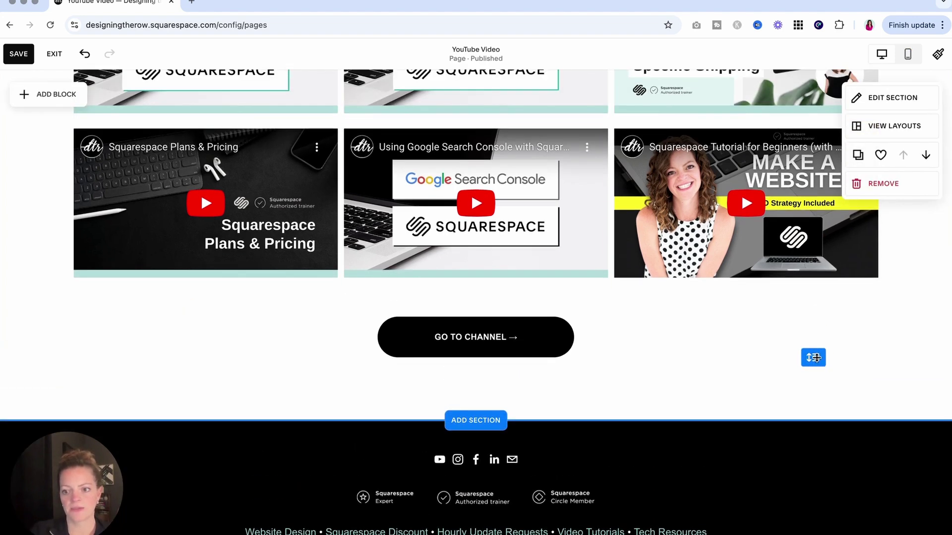
left_click(814, 292)
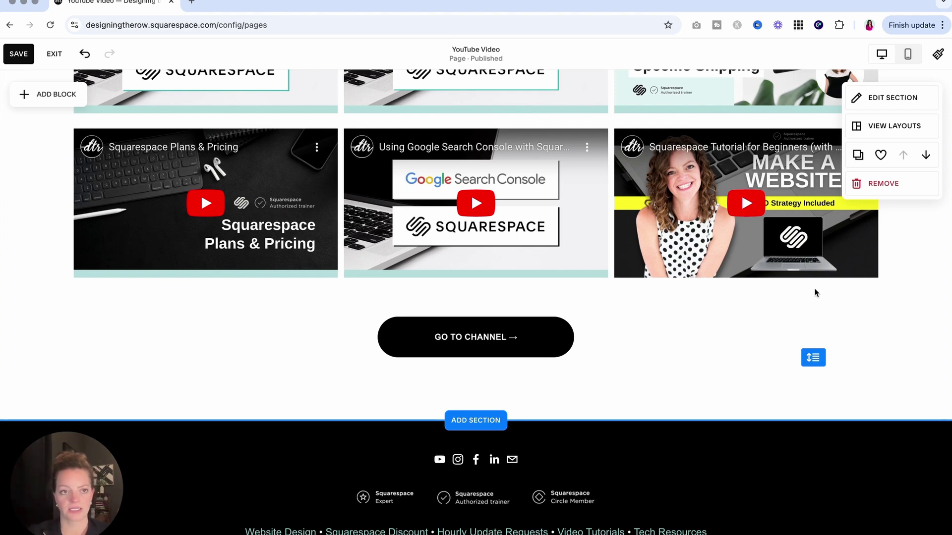
Save the page edits and scroll down to review the grid and footer.
scroll(224, 268, "up", 4)
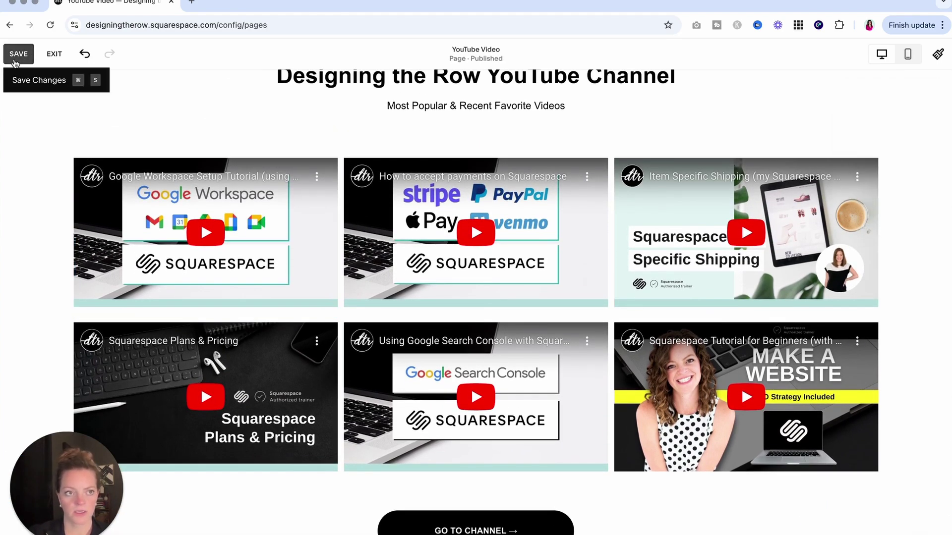
left_click(15, 61)
scroll(167, 212, "down", 4)
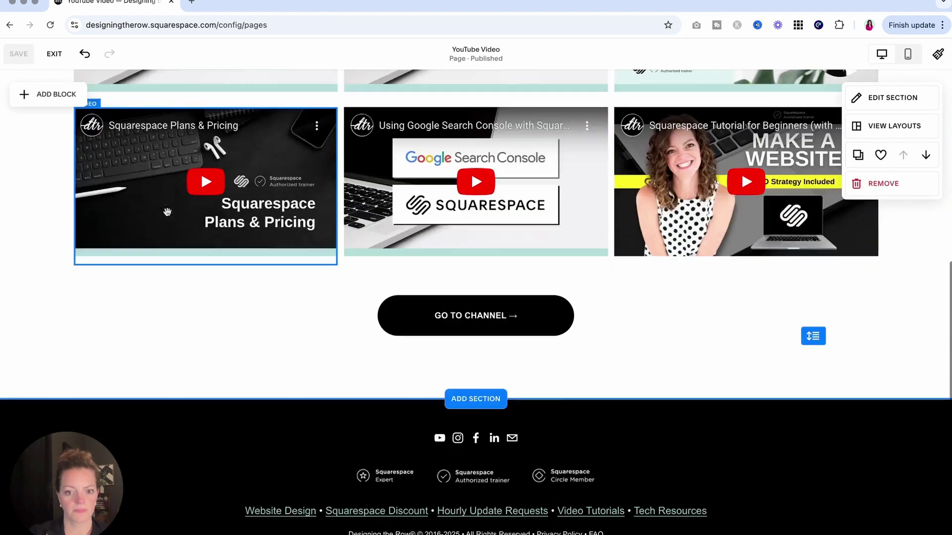
scroll(167, 212, "down", 1)
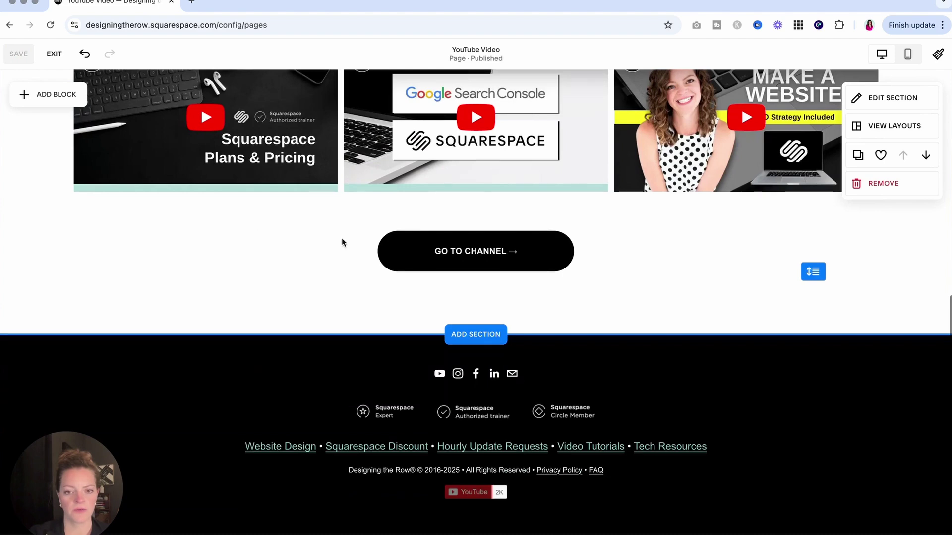
Add a video block below GO TO CHANNEL showing white_computer_keyboard.mp4 from the library.
left_click(60, 97)
left_click(95, 262)
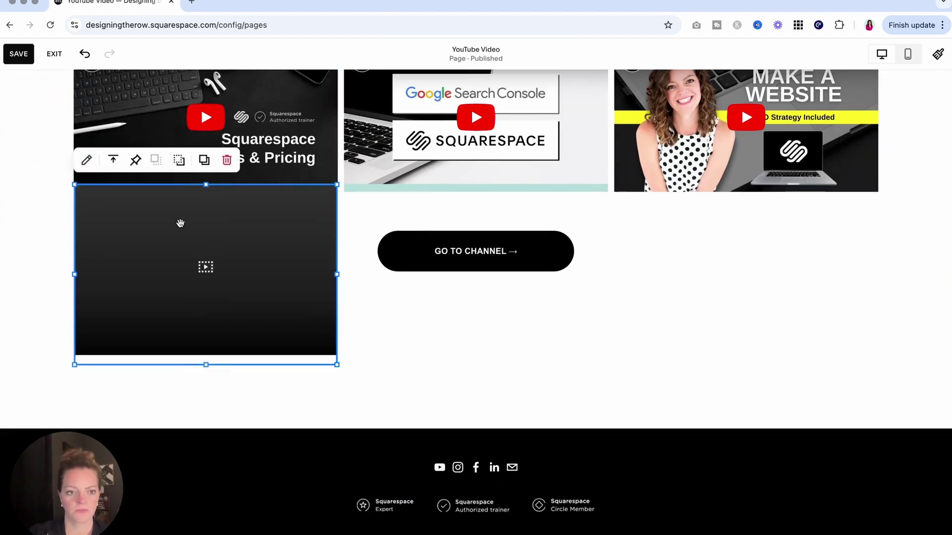
left_click_drag(180, 221, 184, 336)
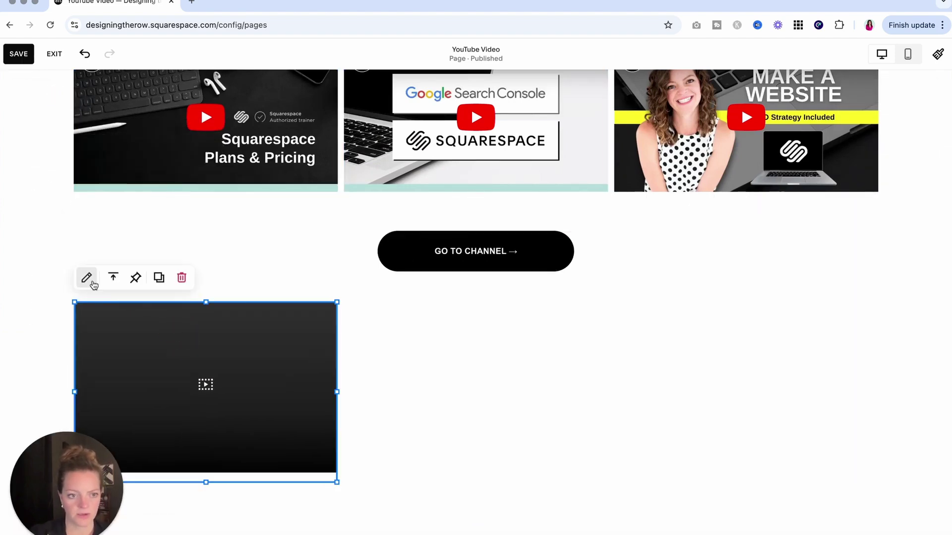
left_click(86, 277)
left_click(446, 339)
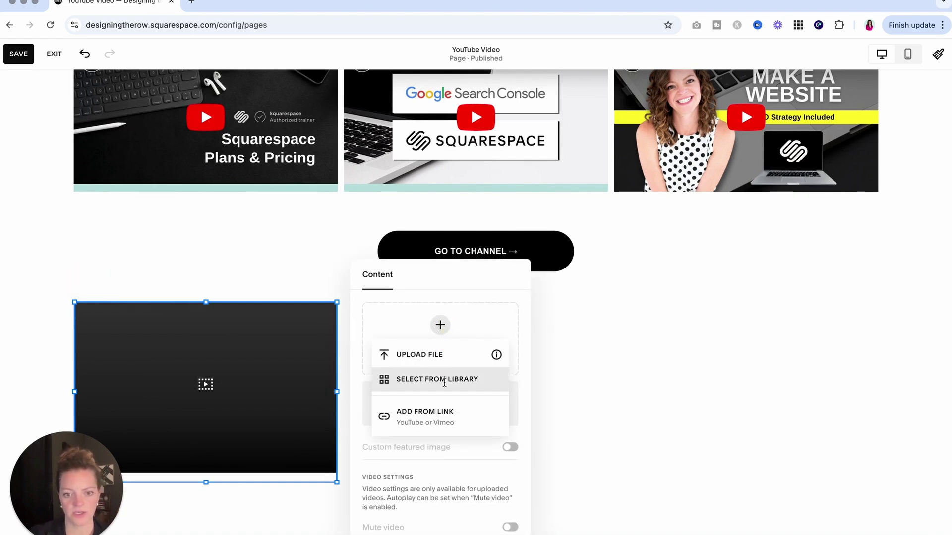
left_click(444, 381)
left_click(365, 276)
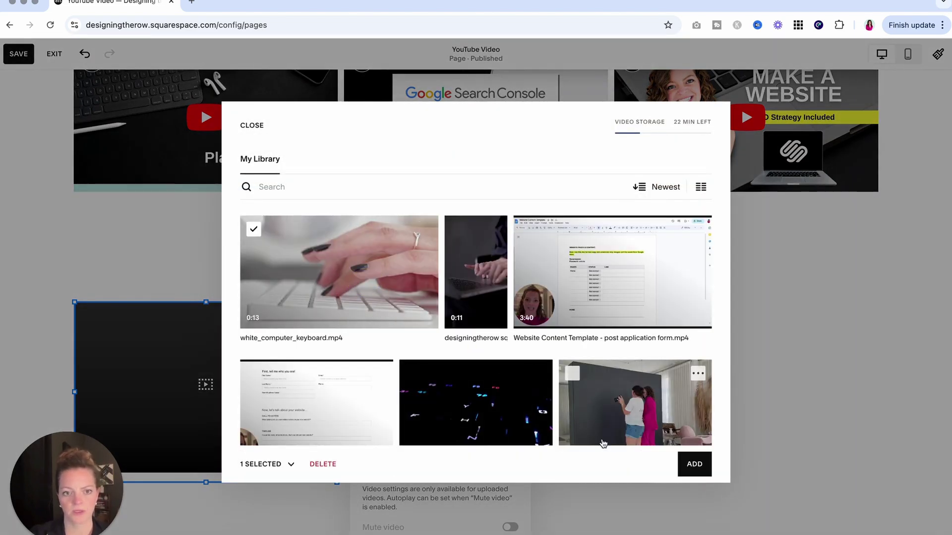
left_click(694, 464)
Set the video to mute, autoplay and loop, with player controls set to None.
scroll(714, 429, "down", 1)
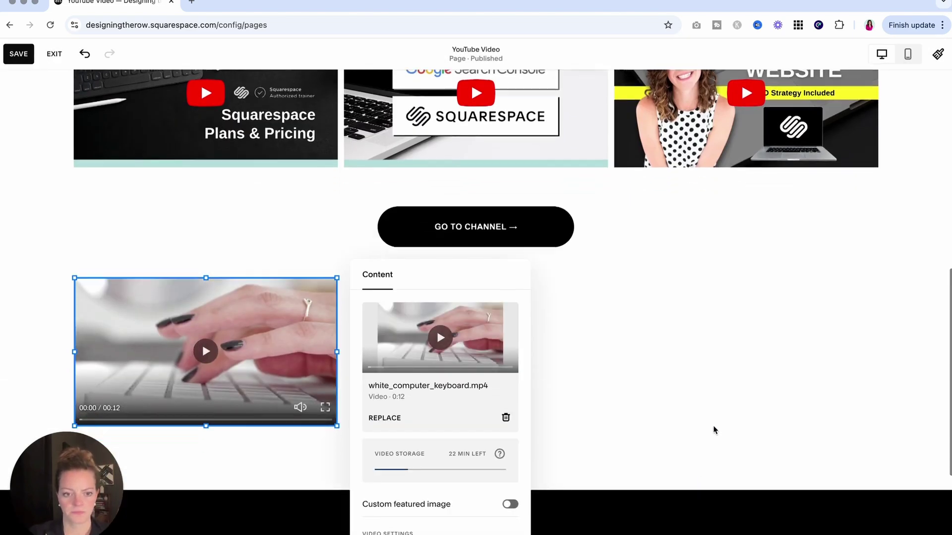
scroll(714, 429, "down", 3)
scroll(445, 383, "down", 4)
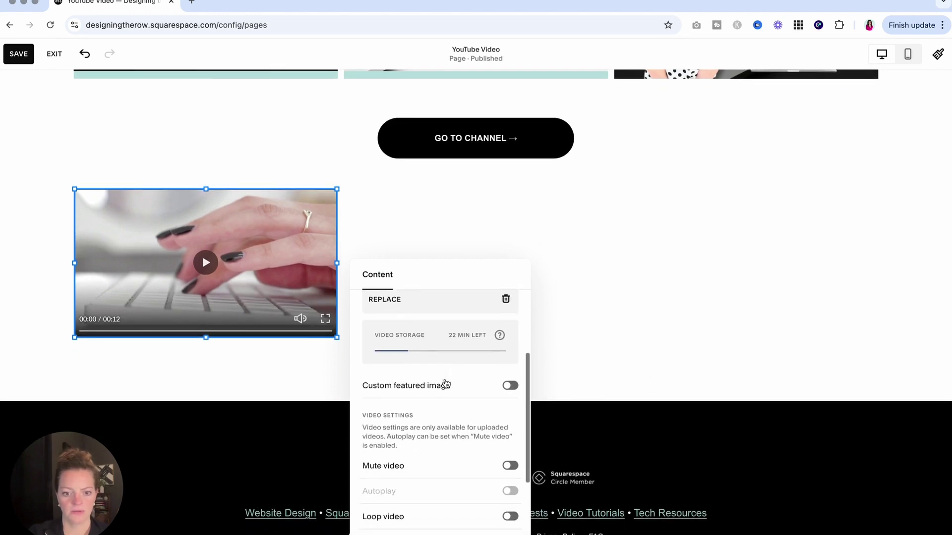
scroll(445, 383, "down", 3)
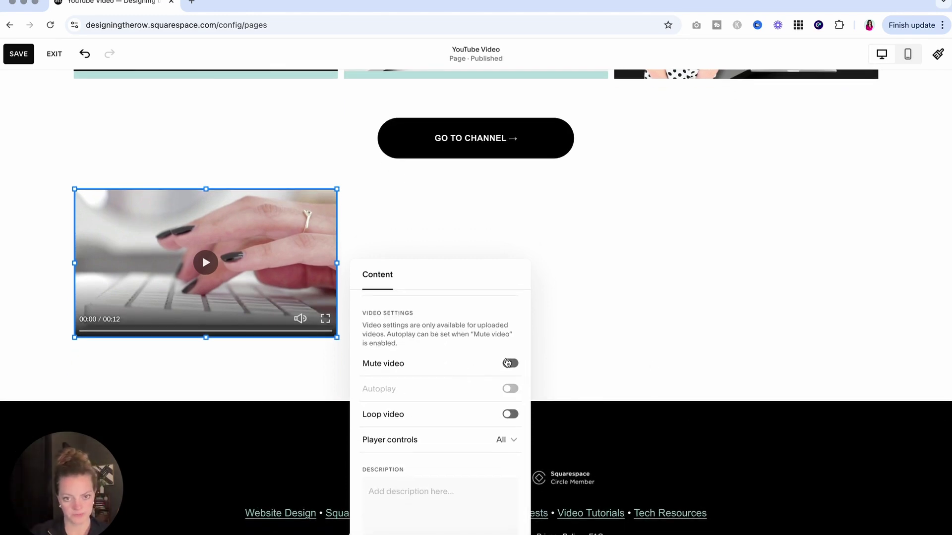
left_click(507, 363)
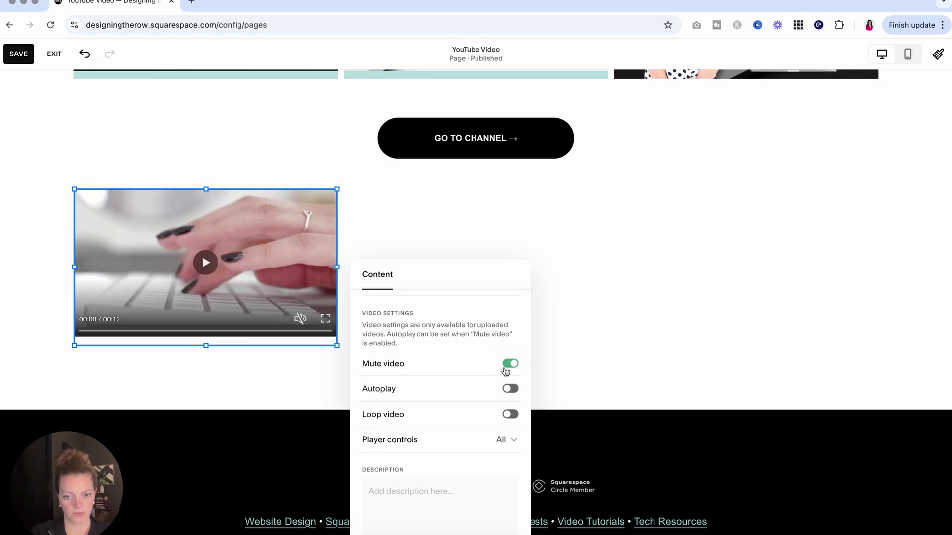
left_click(511, 389)
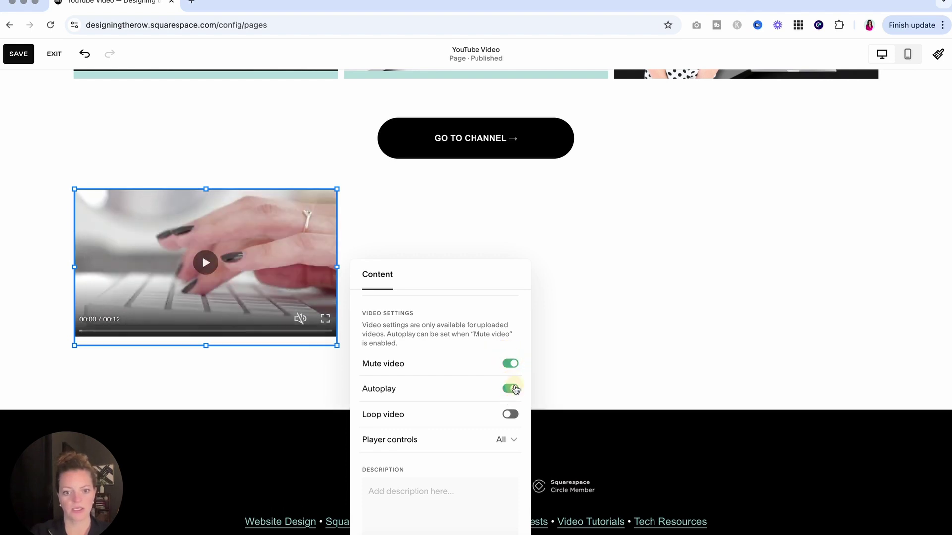
left_click(510, 416)
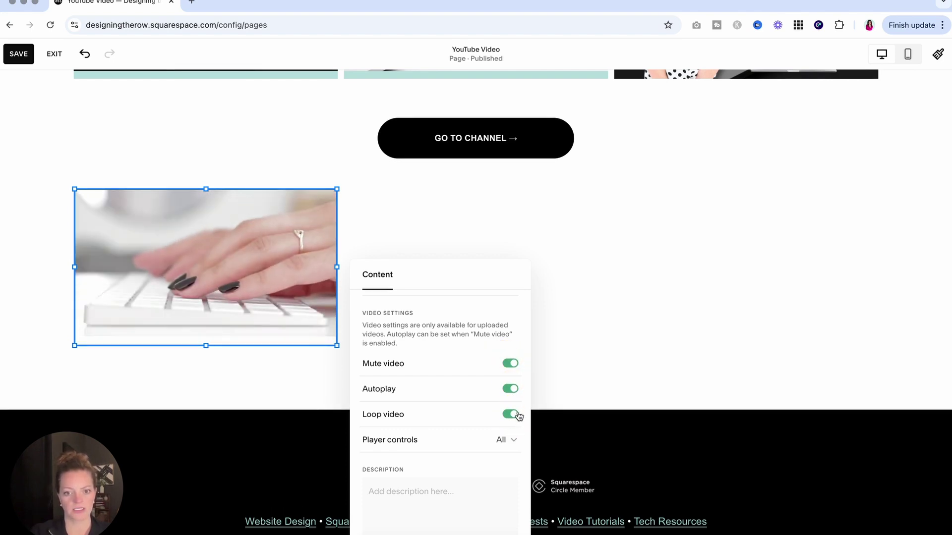
left_click(504, 441)
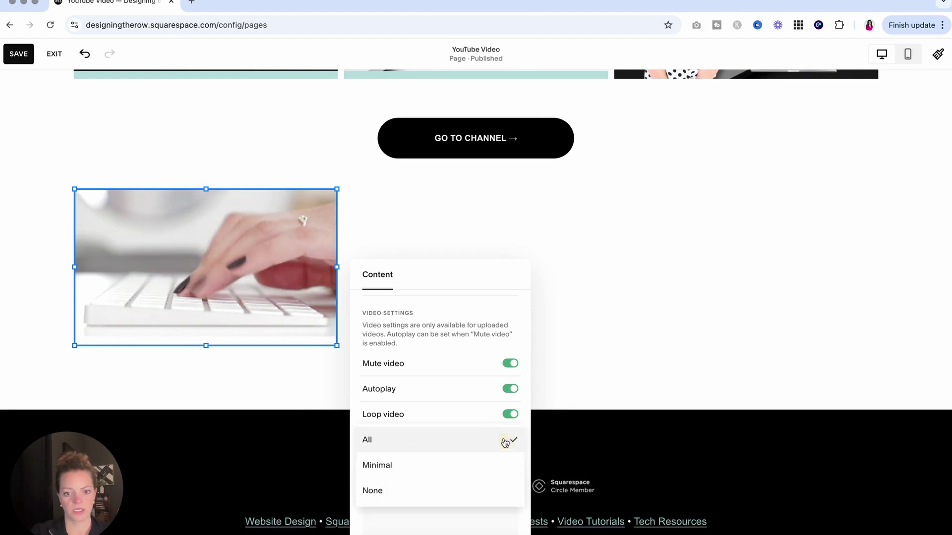
left_click(442, 498)
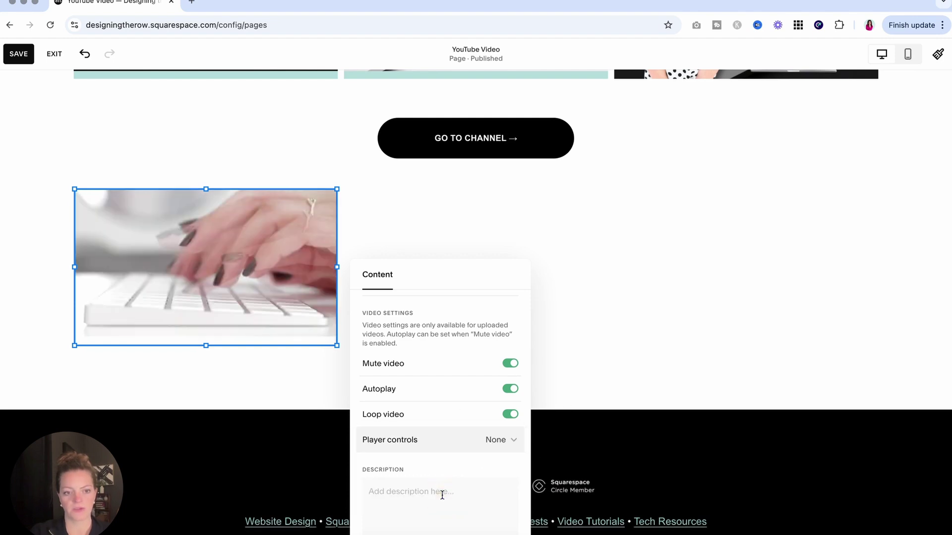
left_click(619, 379)
Enlarge the keyboard video block and move it lower in the section.
left_click(332, 331)
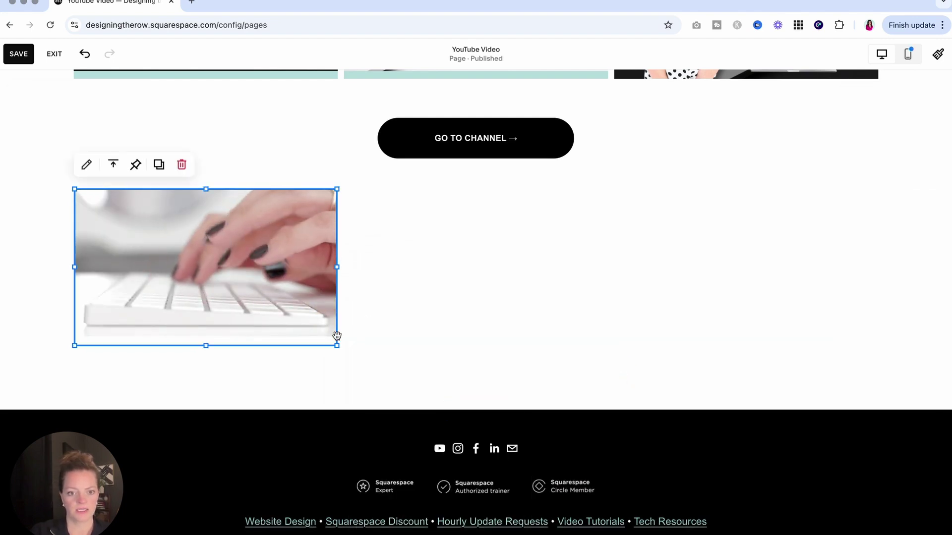
left_click_drag(337, 335, 473, 414)
left_click(527, 395)
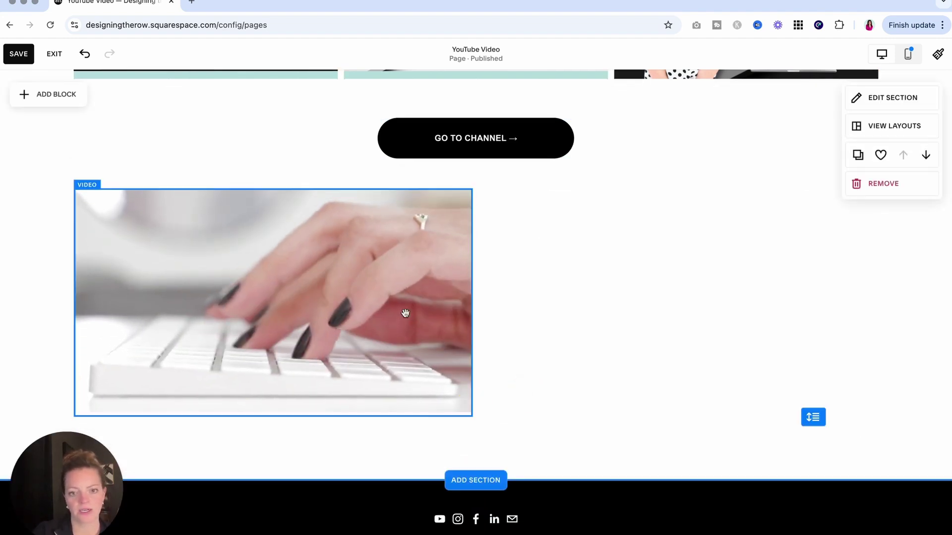
left_click_drag(404, 315, 381, 347)
scroll(542, 346, "down", 3)
left_click(542, 344)
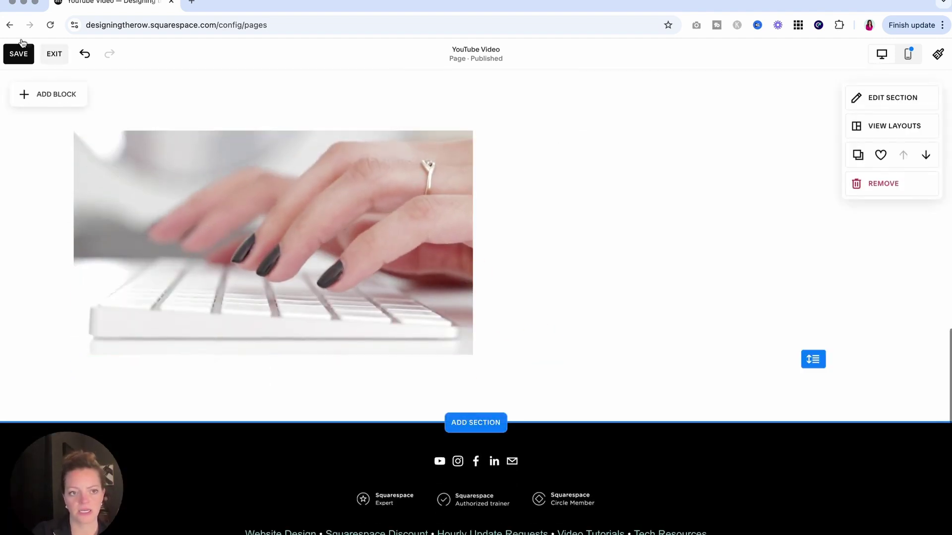
Add a widened text block right of the video with 'Website or Section Title Here' and a subline.
left_click(67, 97)
left_click(62, 209)
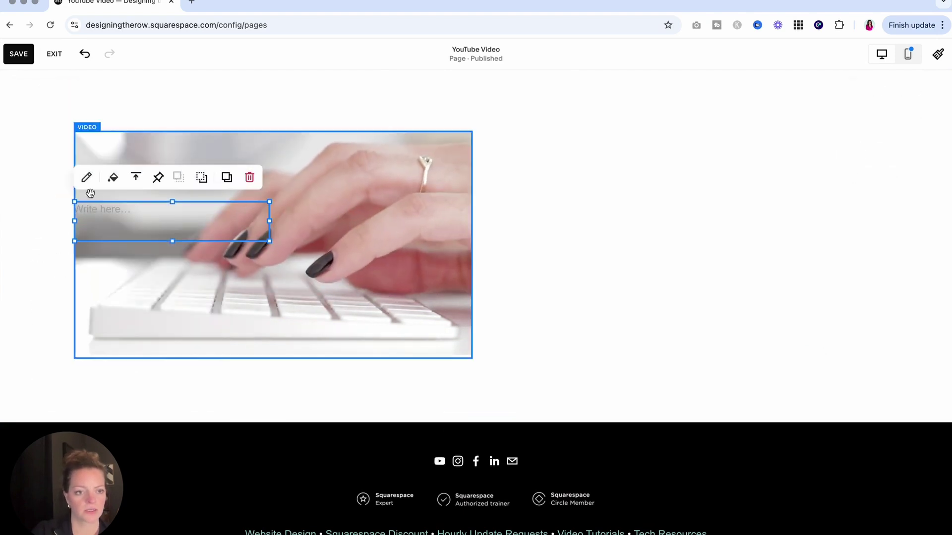
left_click_drag(99, 224, 543, 195)
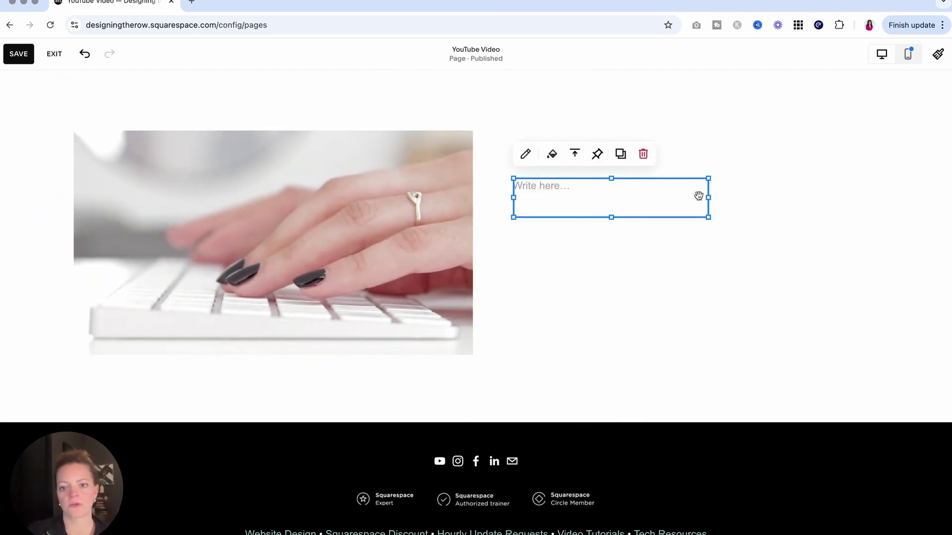
left_click_drag(710, 197, 844, 197)
left_click(738, 196)
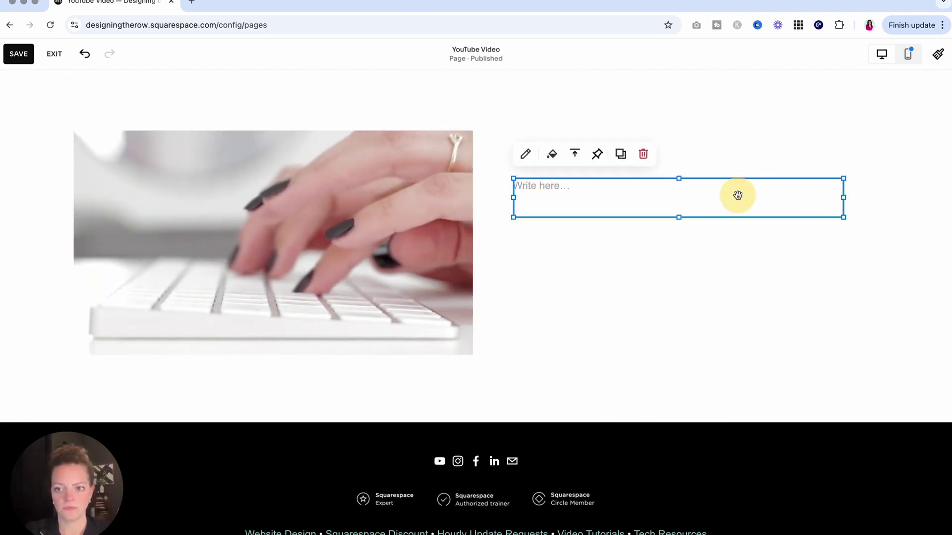
left_click(601, 186)
type("Web")
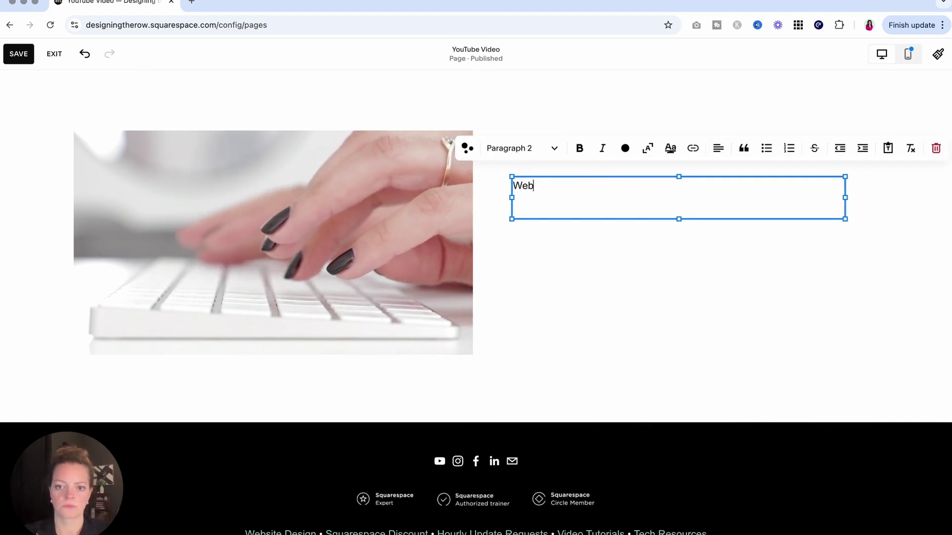
type("site or Section Tit")
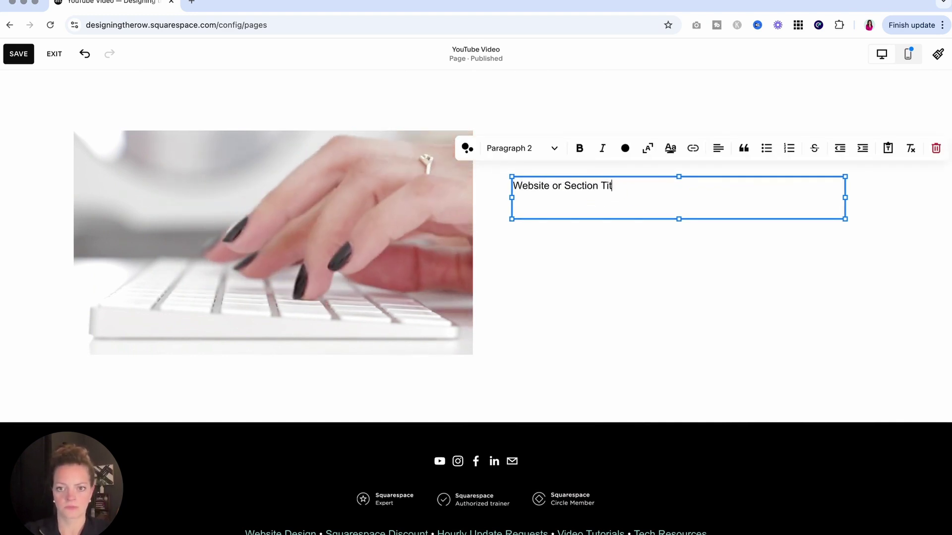
type("le Here nex")
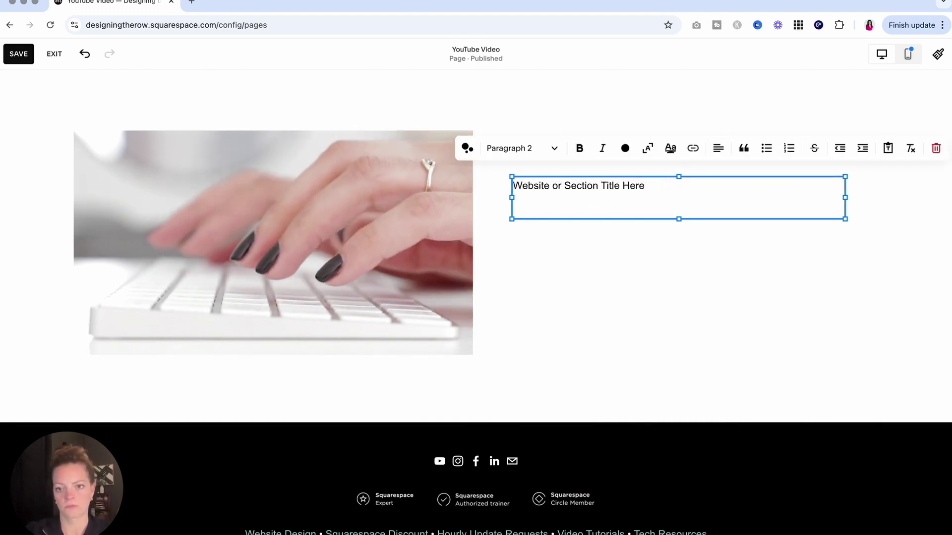
key("Return")
type("Next to your ")
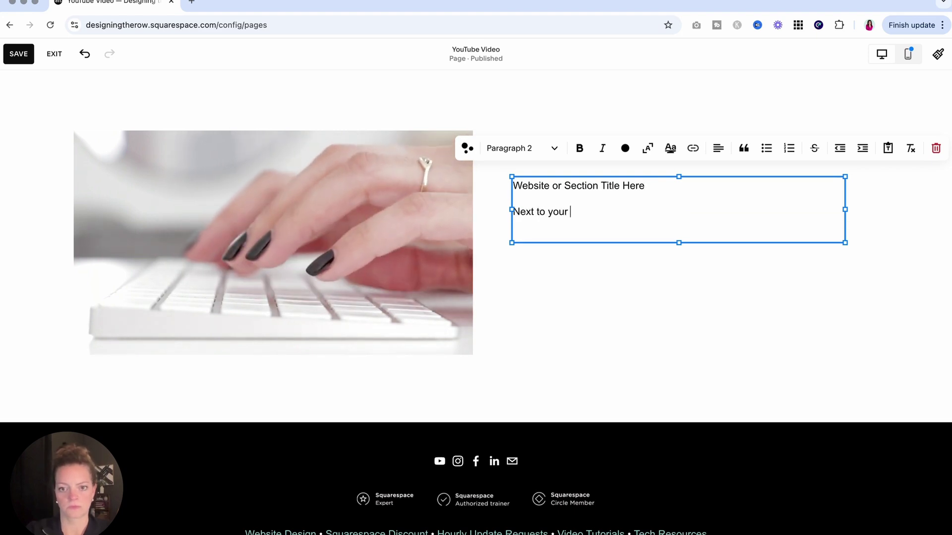
type("looping and autopl")
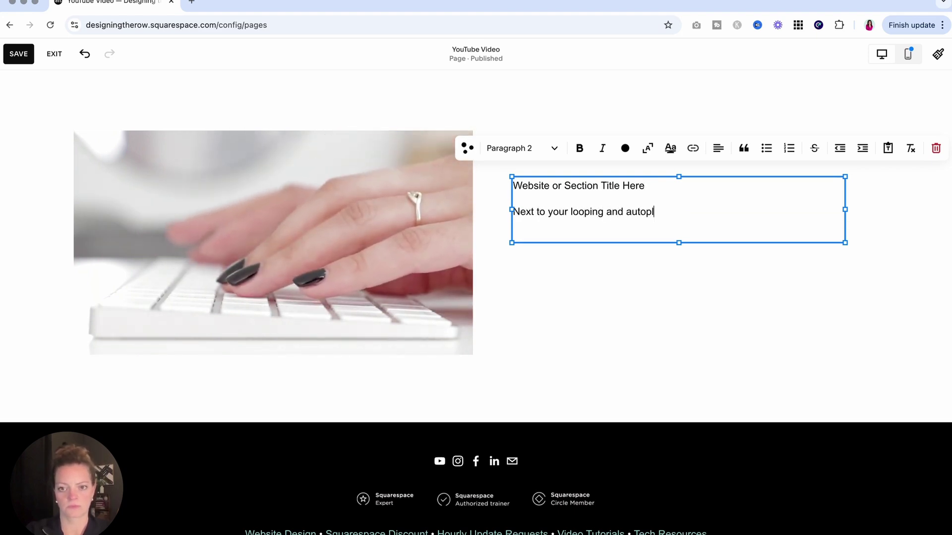
type("ay video")
Centre both text lines, styling the title as Heading 1 and the subline as Paragraph 1.
key("super+a")
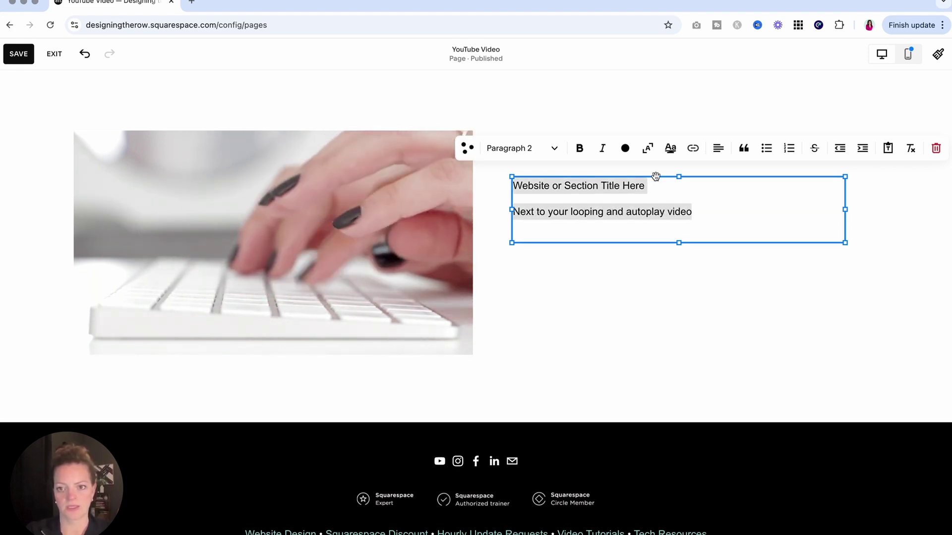
left_click(719, 148)
left_click(707, 176)
left_click(681, 219)
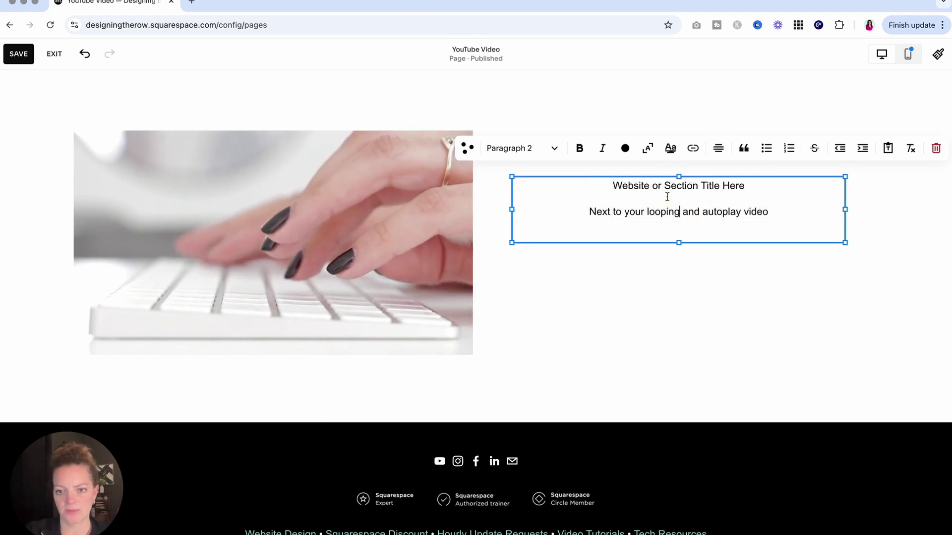
left_click(521, 156)
left_click(526, 173)
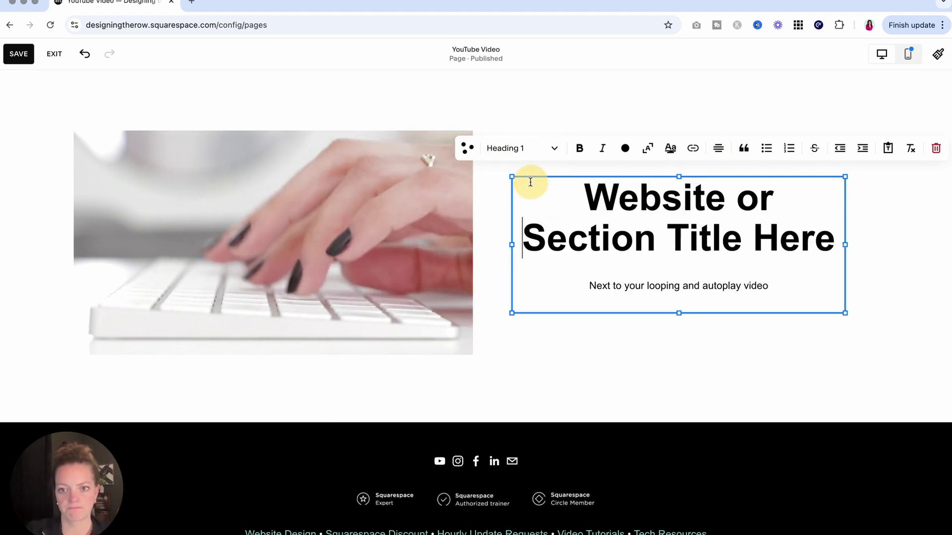
left_click_drag(630, 286, 702, 286)
left_click(542, 142)
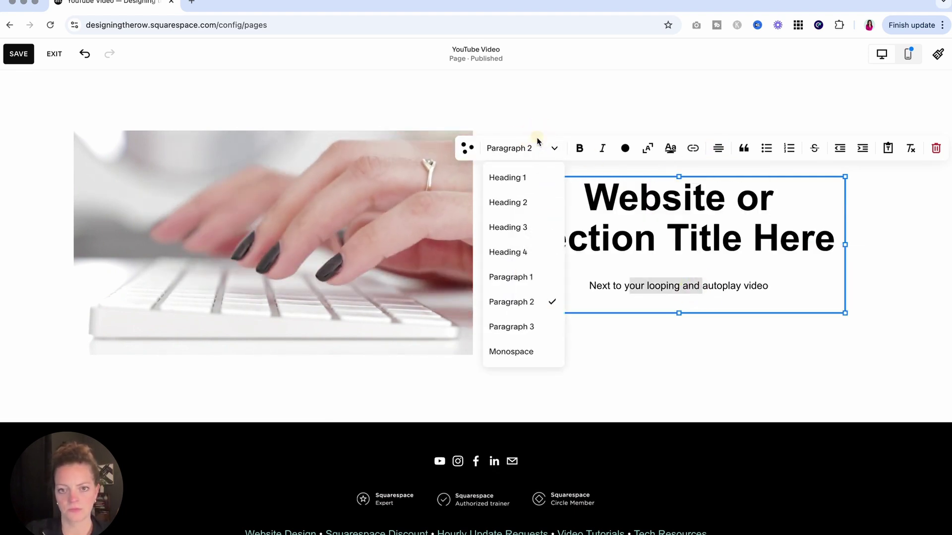
left_click(534, 276)
left_click(574, 331)
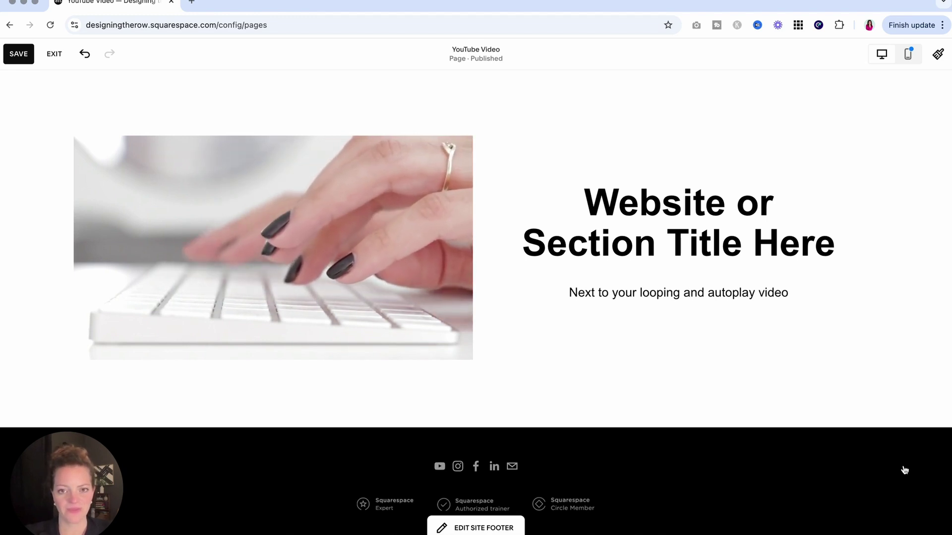
mouse_move(571, 412)
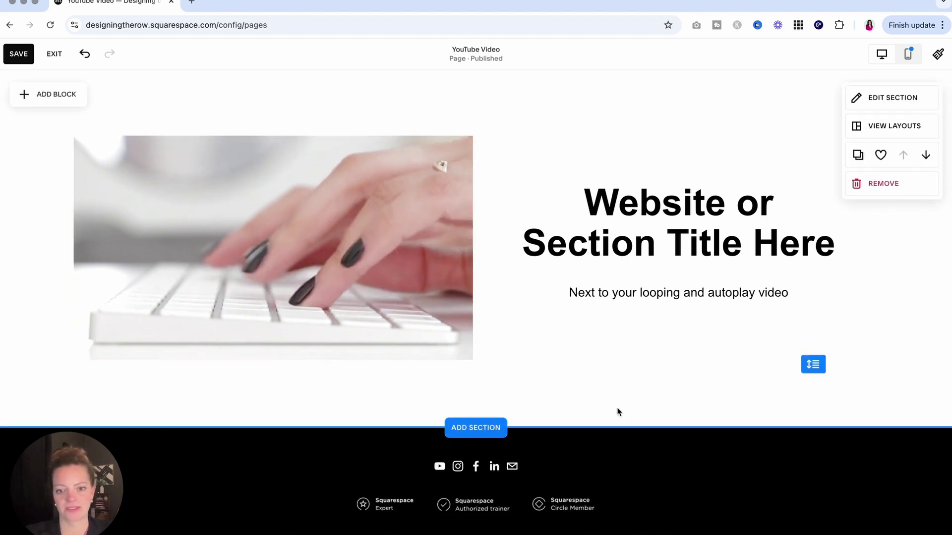